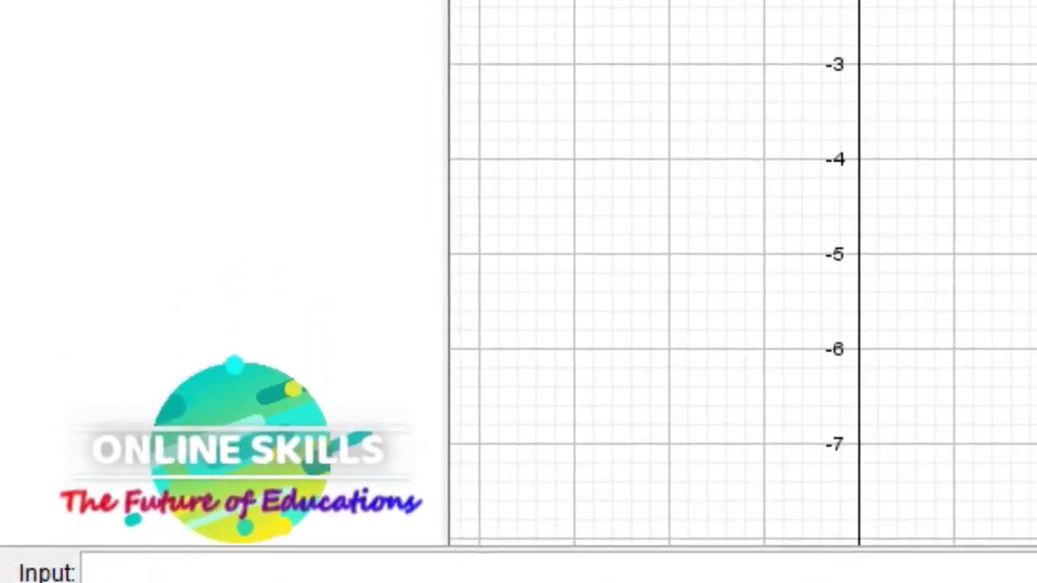
Examine the available file, editing, settings, custom tool and help commands
left_click(31, 64)
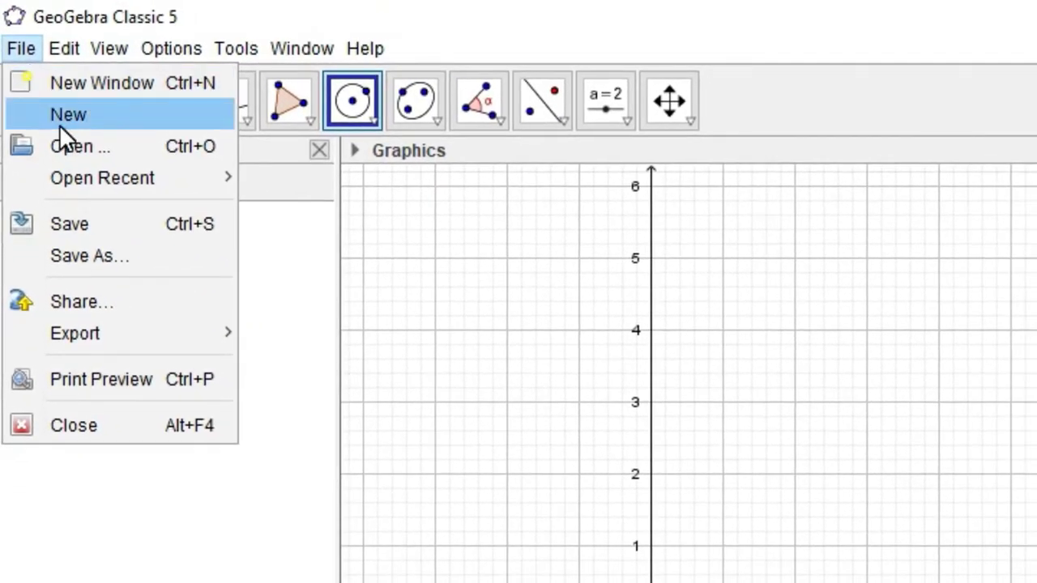
left_click(59, 126)
left_click(63, 50)
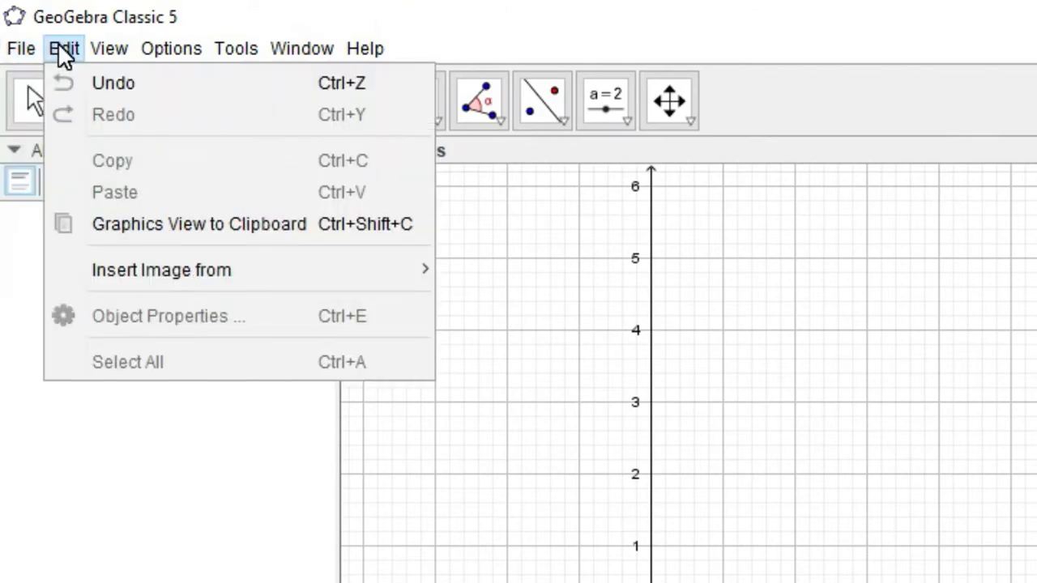
left_click(63, 49)
left_click(170, 48)
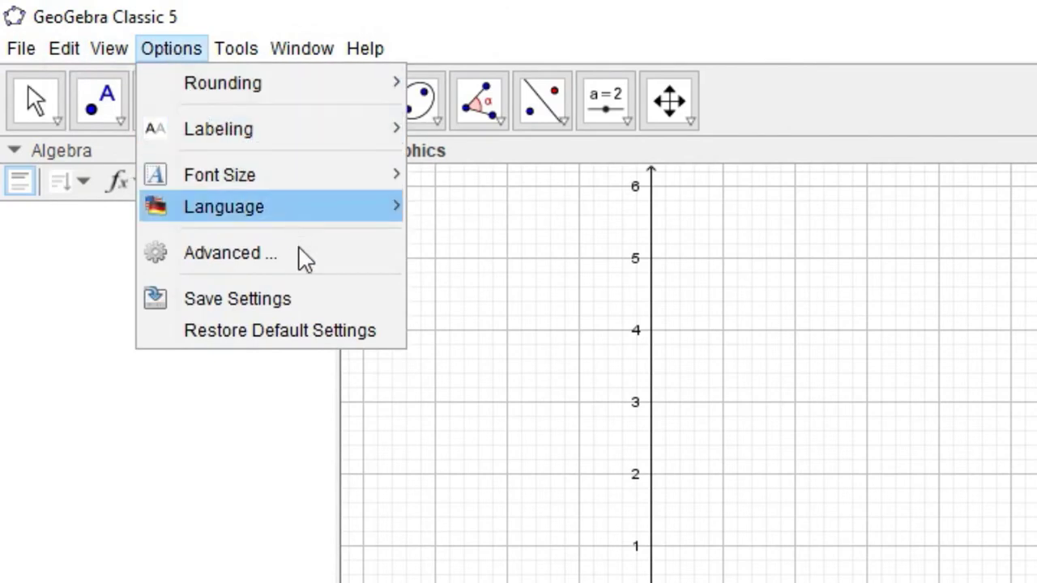
mouse_move(237, 55)
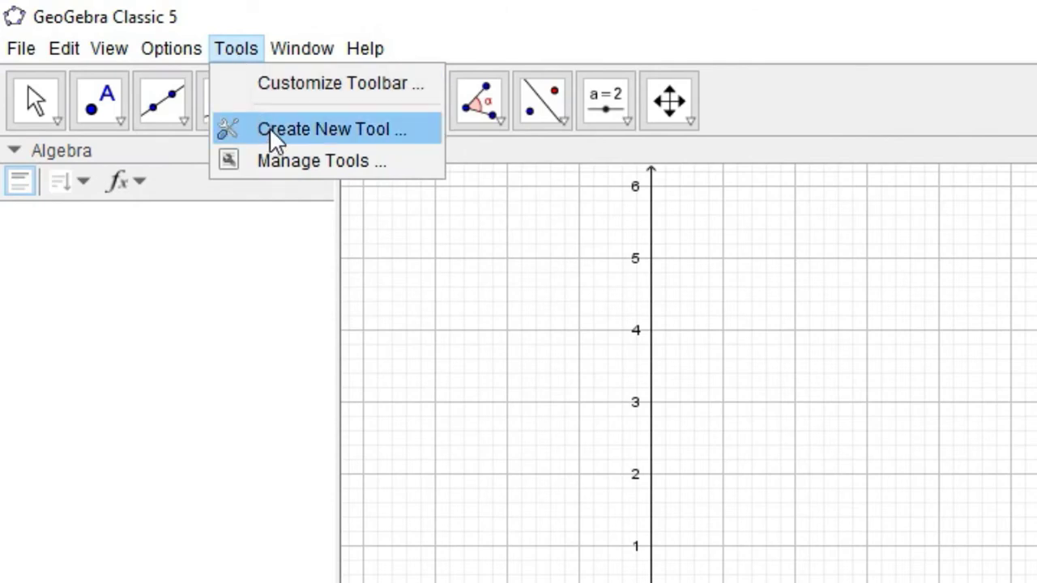
mouse_move(365, 55)
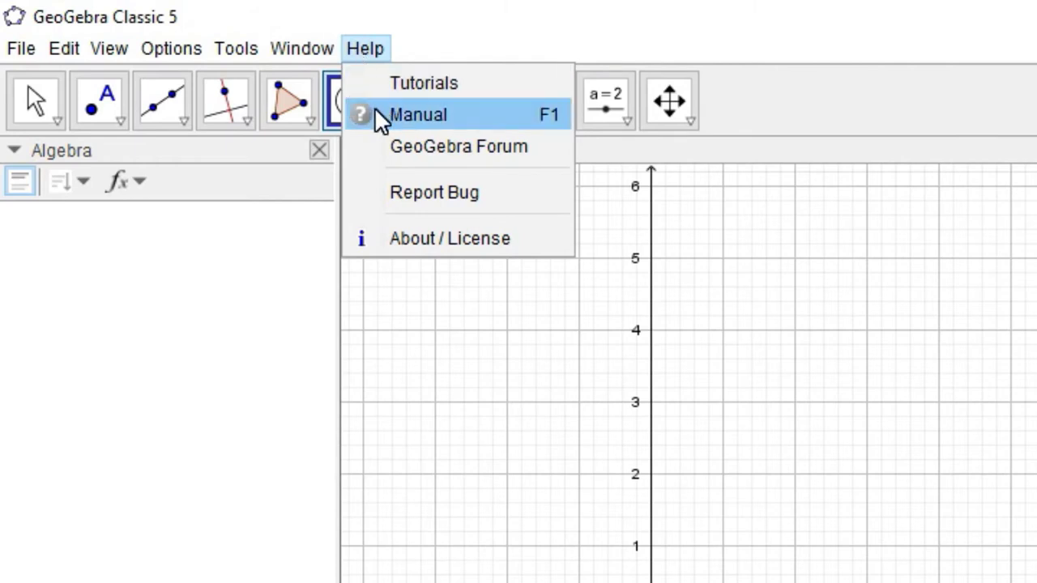
Examine the construction tool groups, from move, point and line tools through conics, measurement and transformations to sliders and view tools
left_click(51, 123)
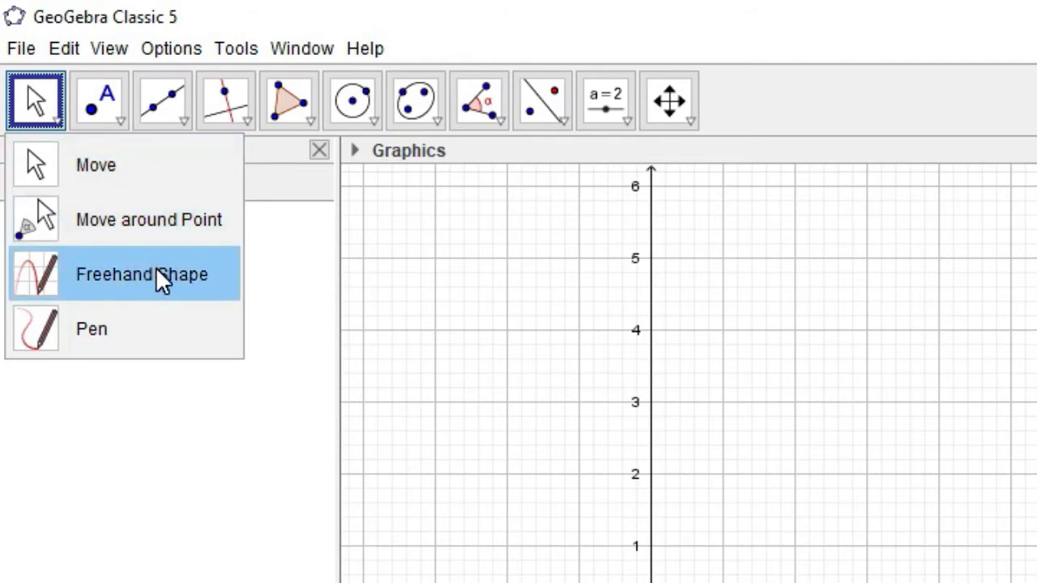
left_click(120, 122)
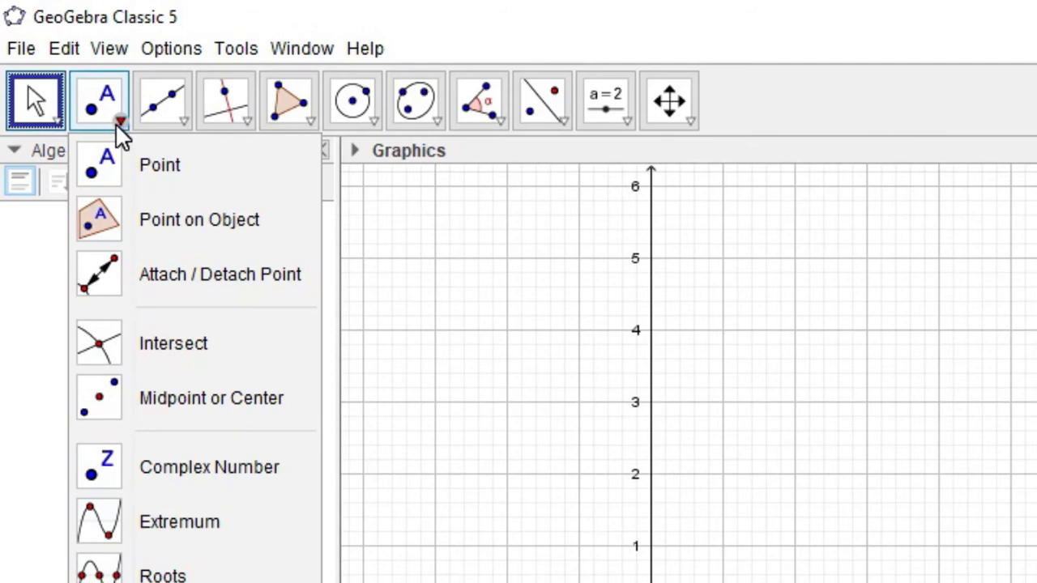
left_click(173, 128)
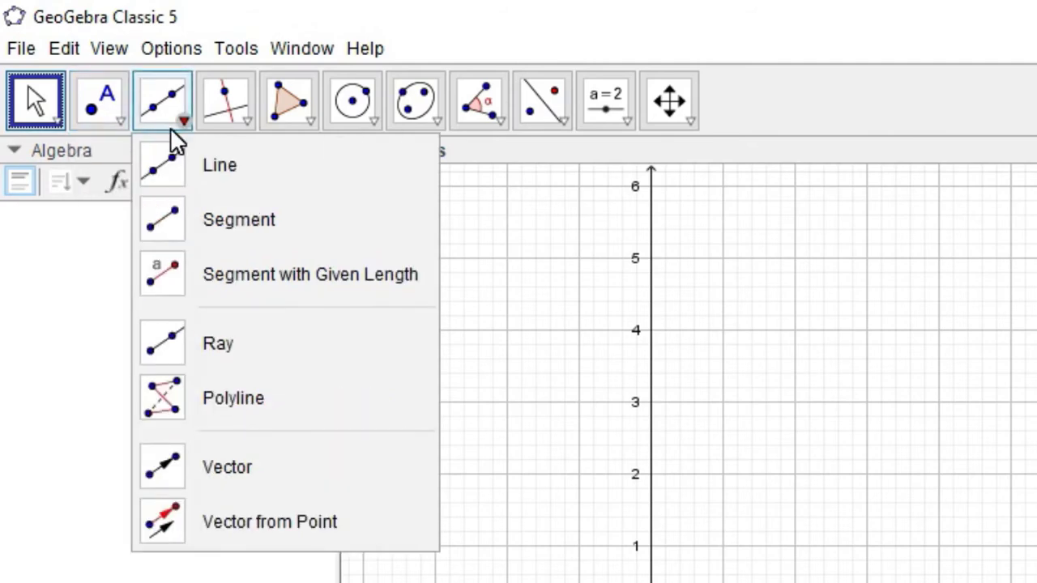
left_click(247, 123)
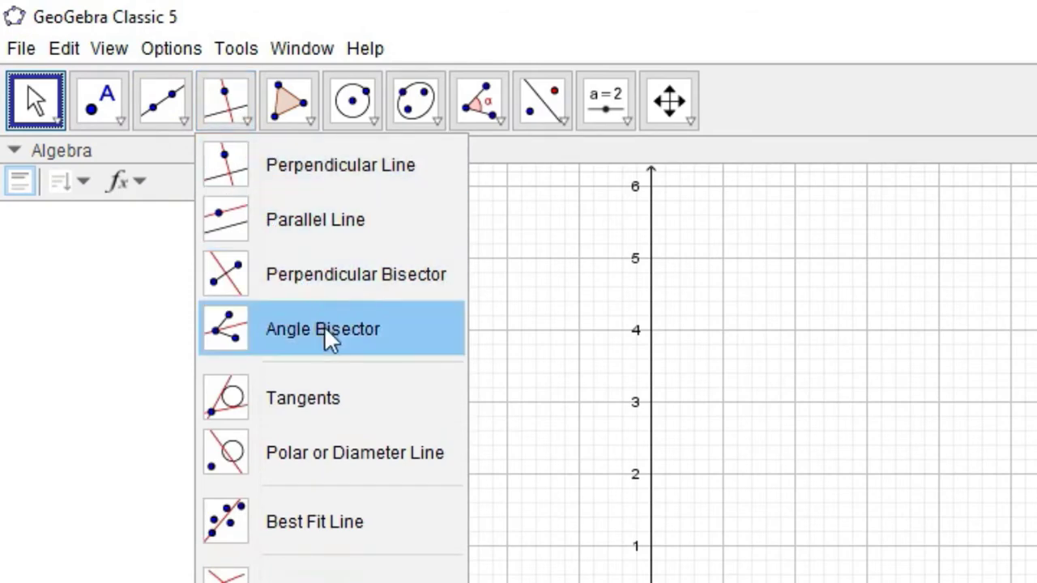
left_click(304, 122)
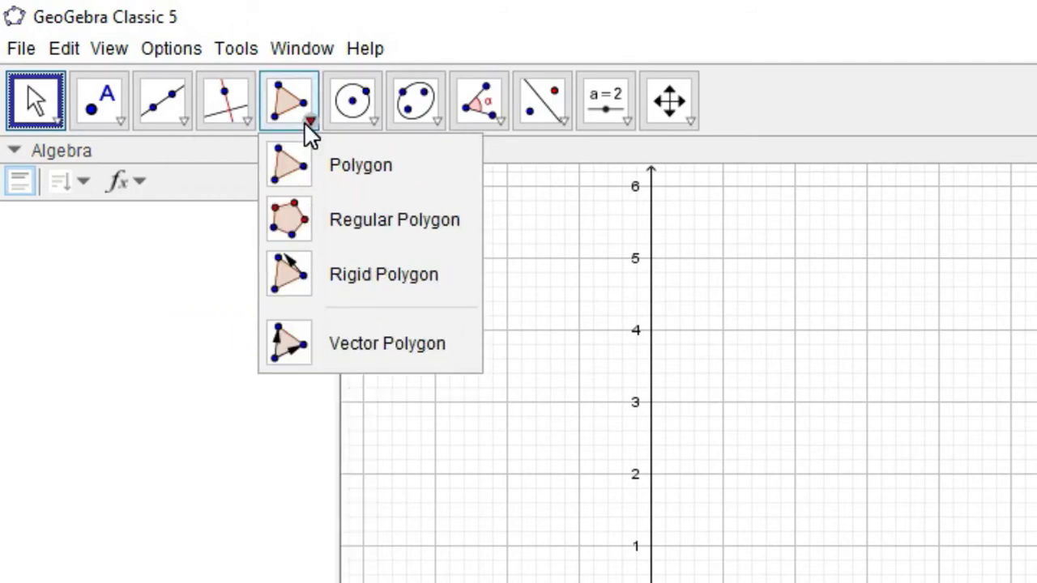
left_click(330, 124)
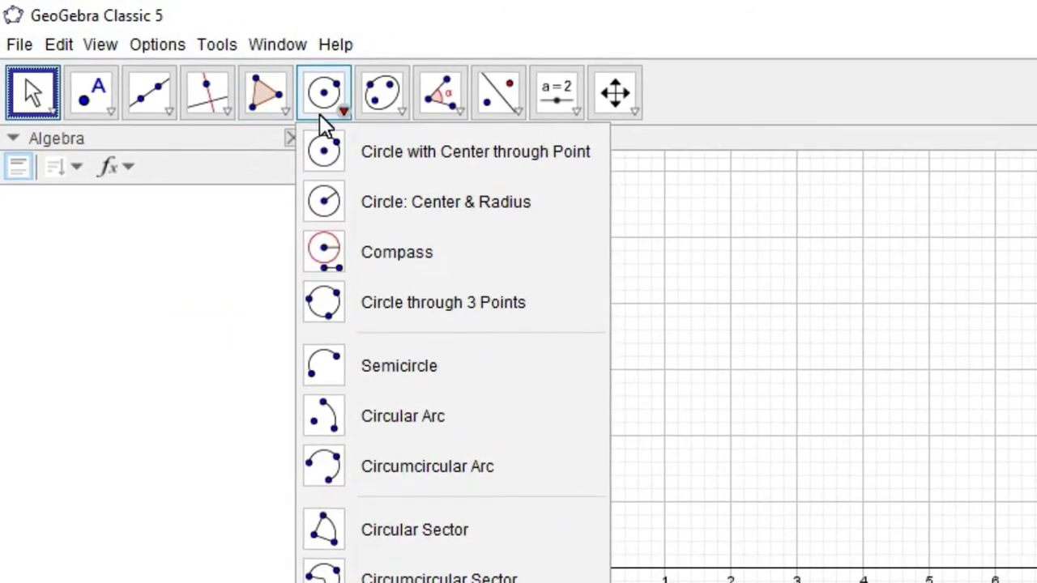
left_click(388, 125)
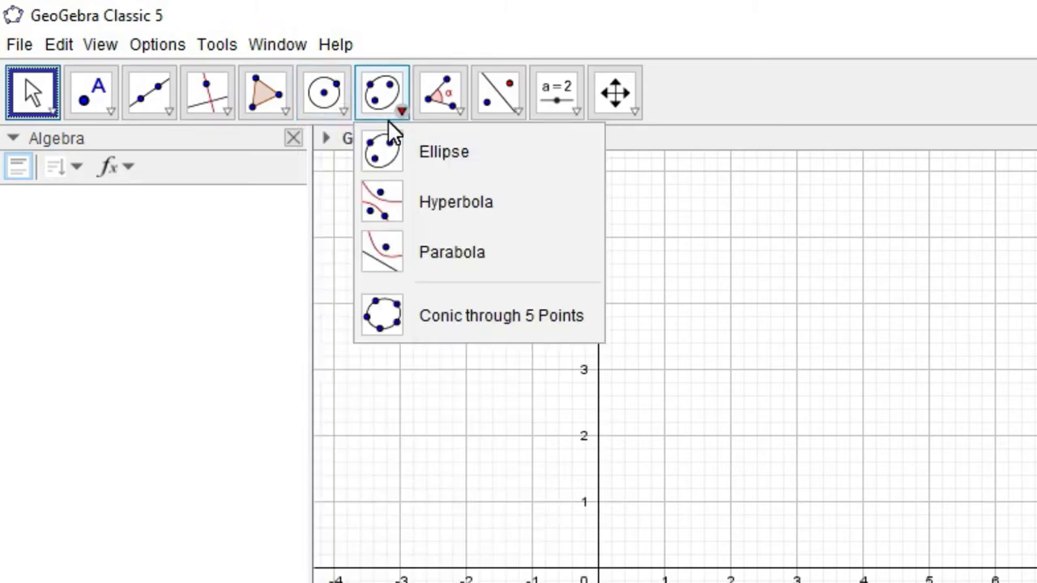
left_click(440, 123)
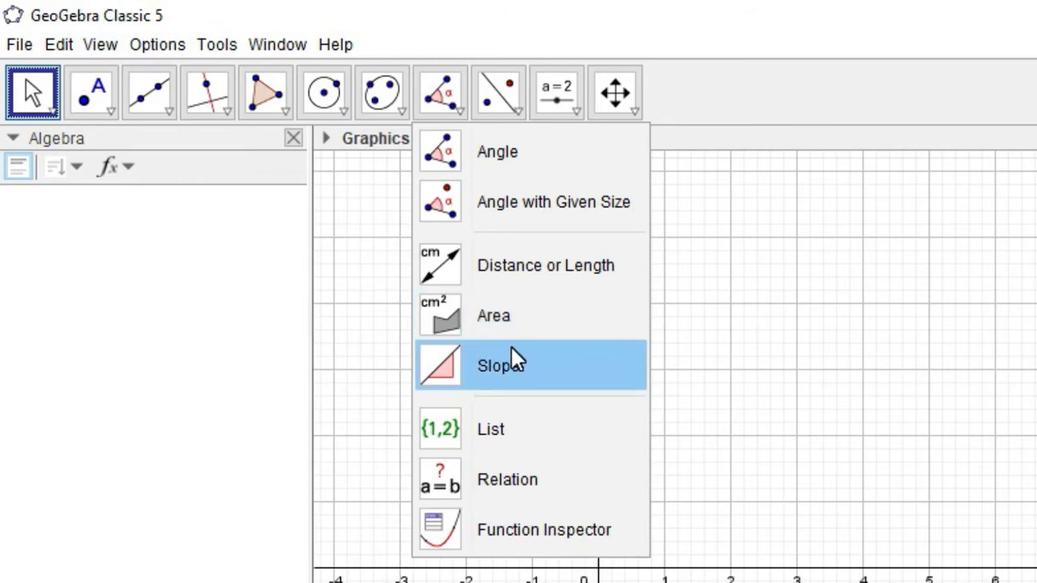
left_click(519, 115)
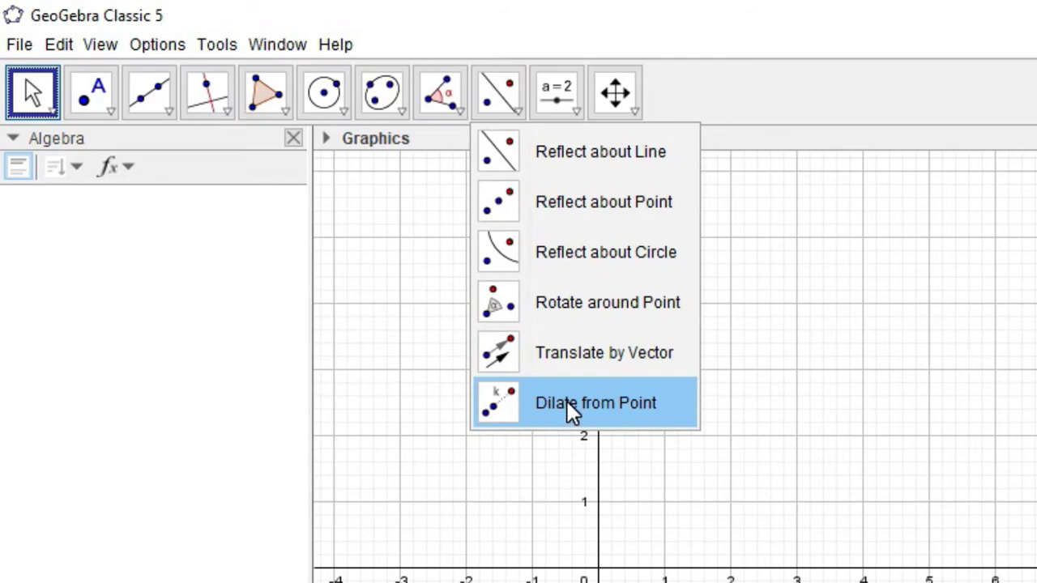
left_click(574, 103)
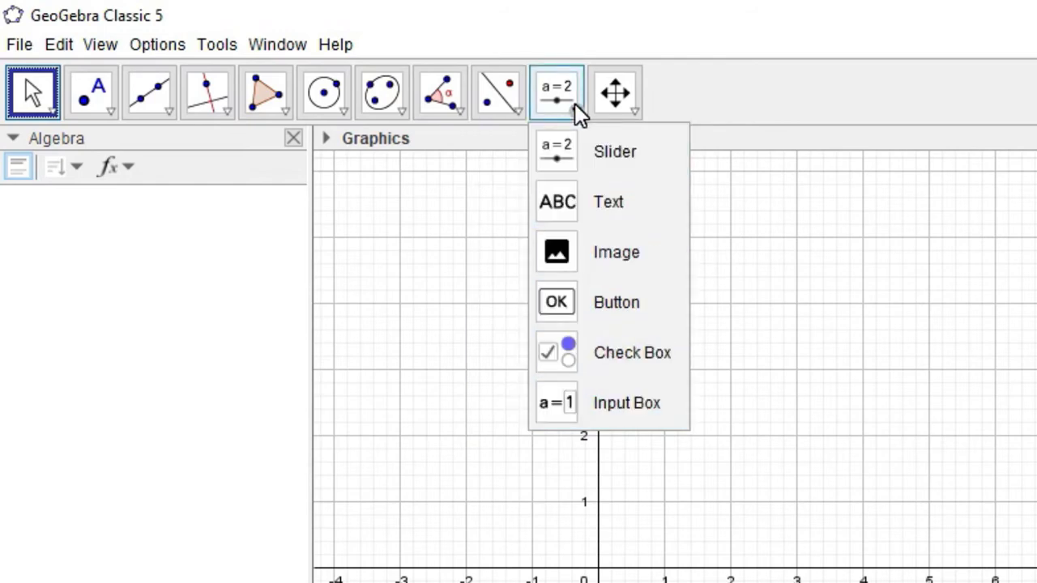
left_click(577, 351)
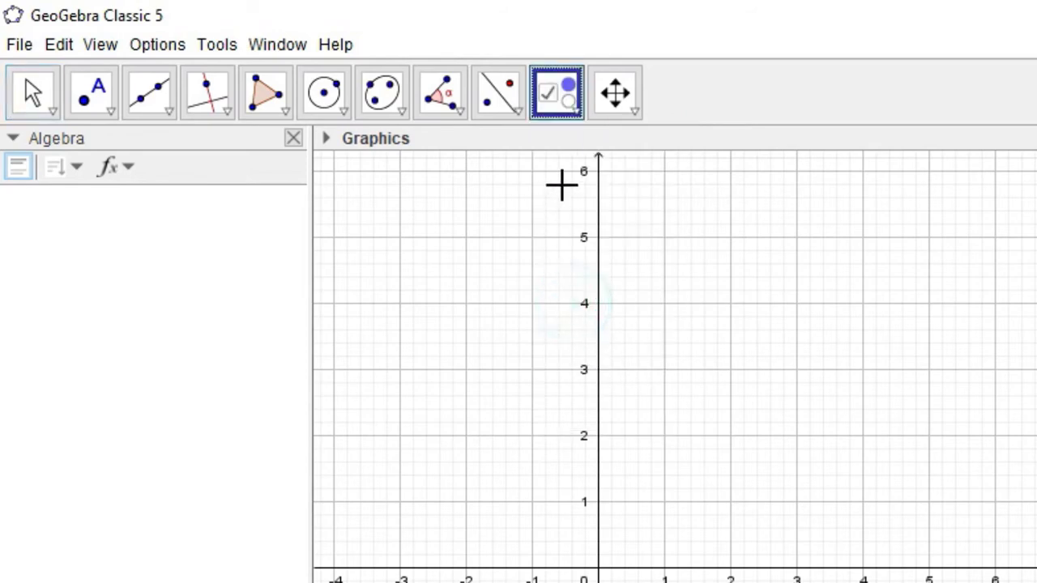
left_click(574, 112)
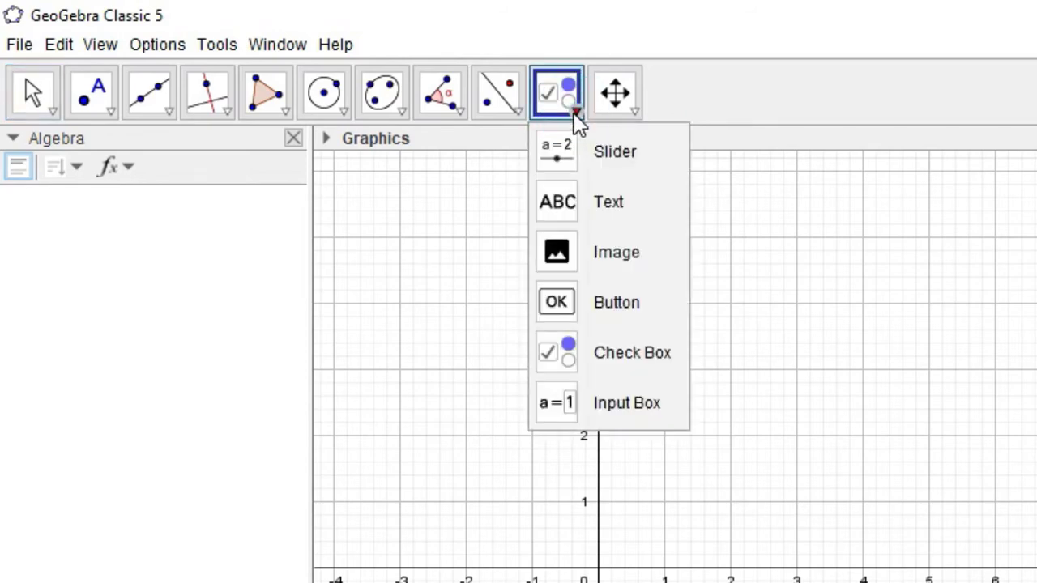
left_click(629, 113)
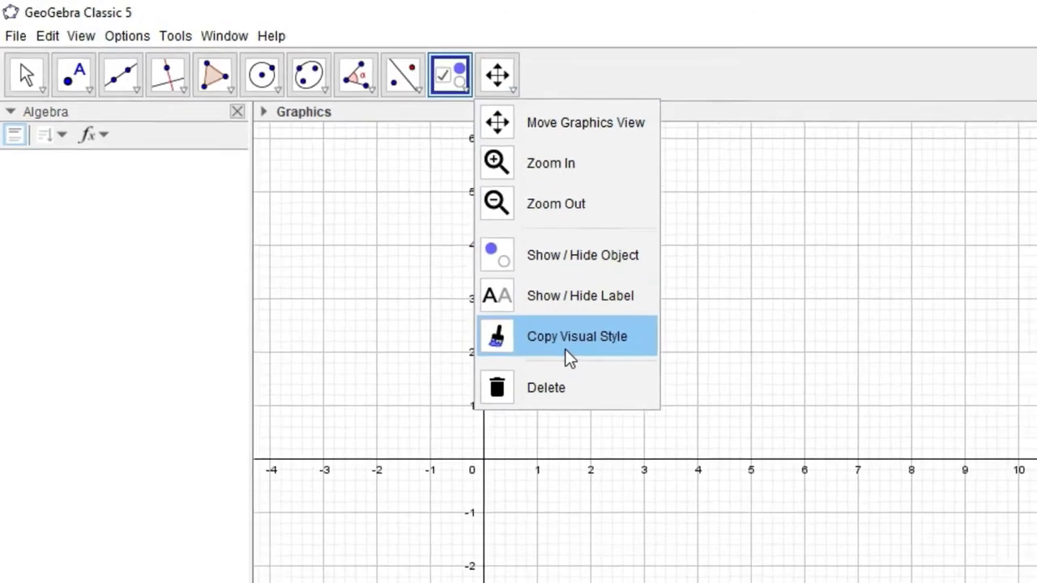
left_click(91, 183)
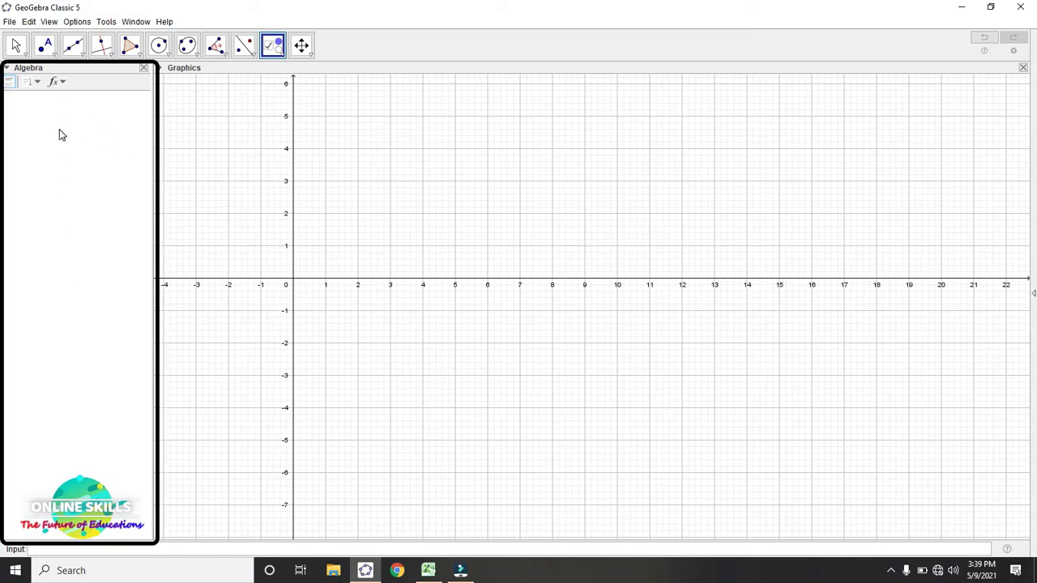
Plot a point at (3, 2) and draw a line through points at about (9.72, 3.98) and (4.04, -0.24)
left_click(44, 46)
left_click(389, 214)
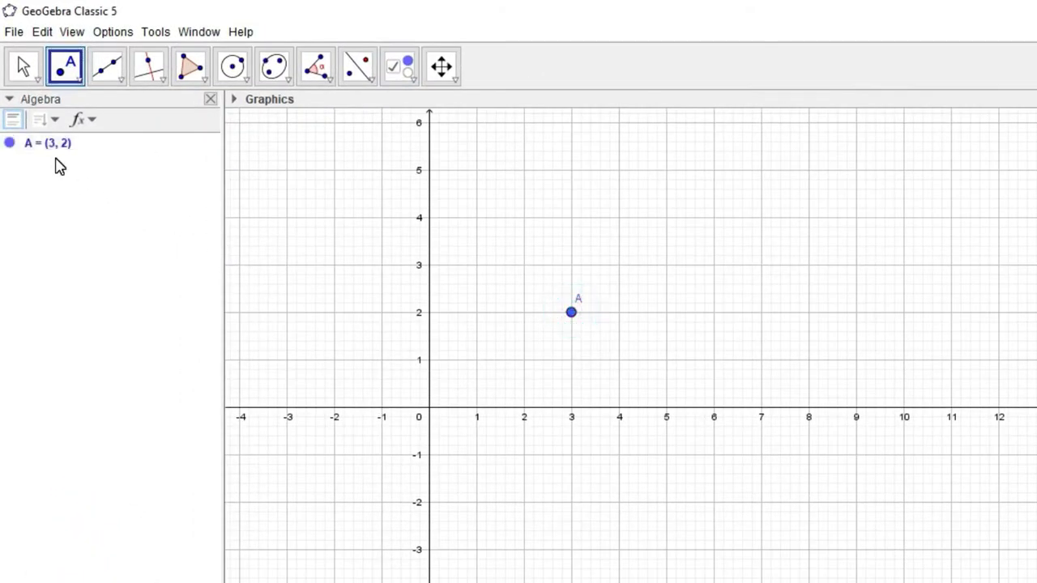
left_click(108, 68)
left_click(889, 217)
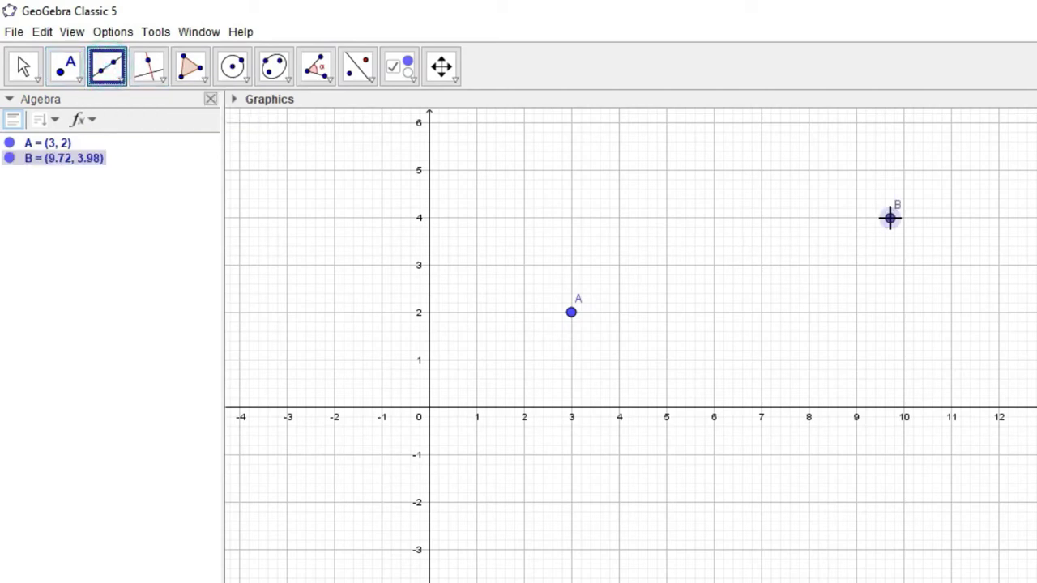
left_click(619, 418)
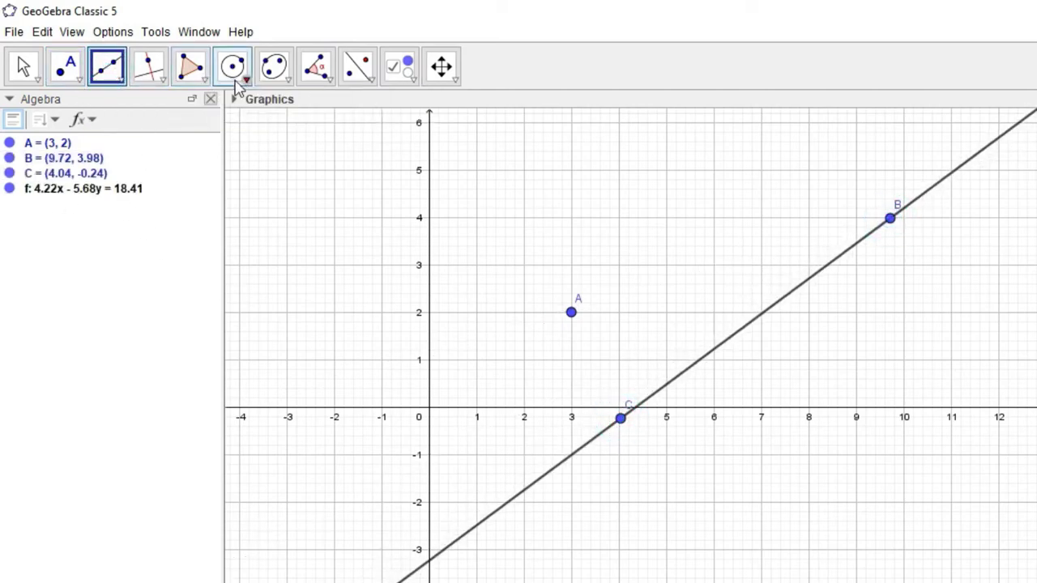
Draw a circle centred at (8, 0) that passes through the point (10, 0)
left_click(239, 87)
left_click(262, 109)
left_click(809, 408)
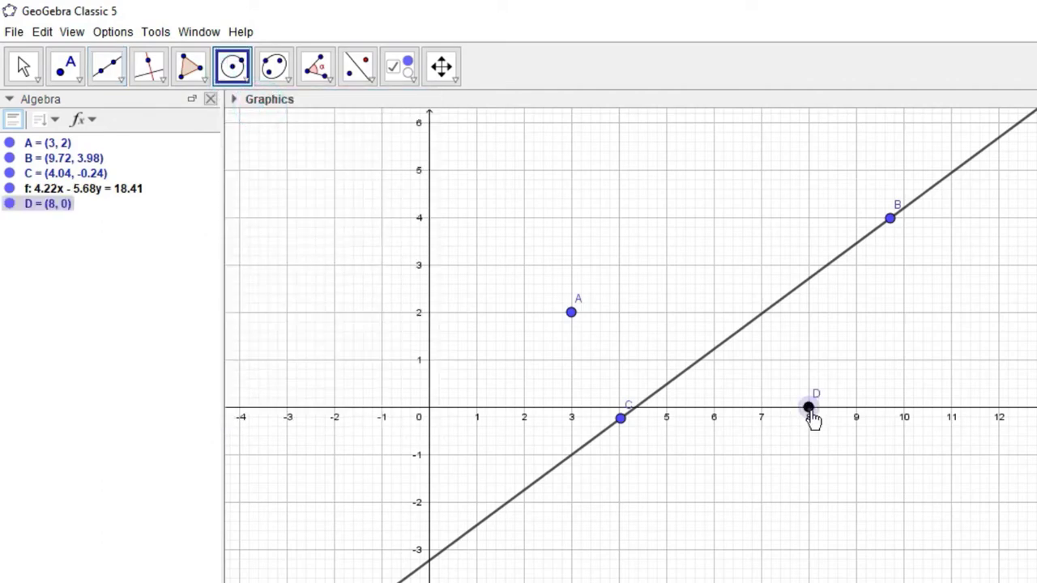
left_click(904, 408)
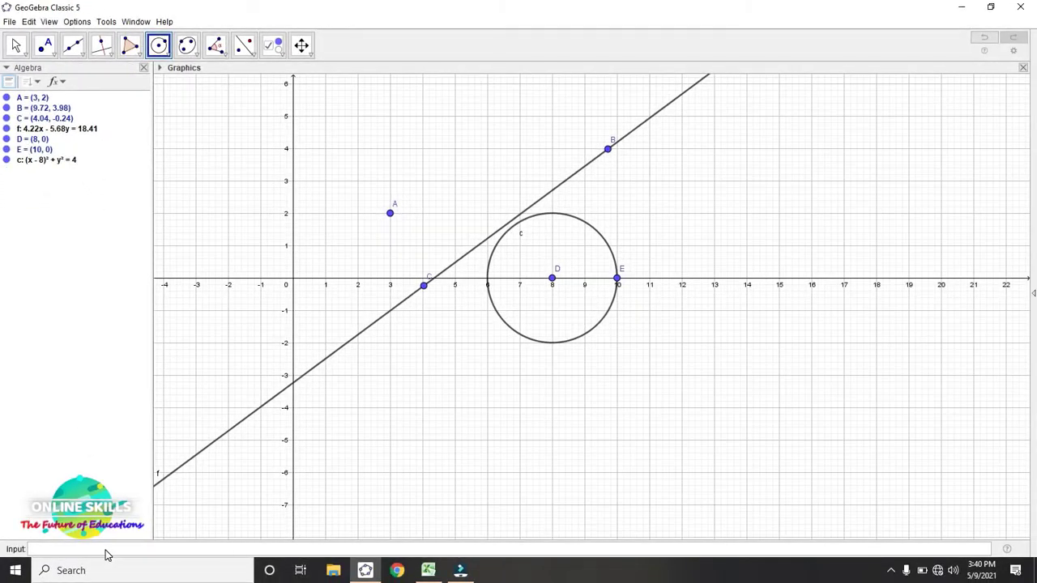
Show the CAS view alongside the algebra and graphics views
left_click(48, 22)
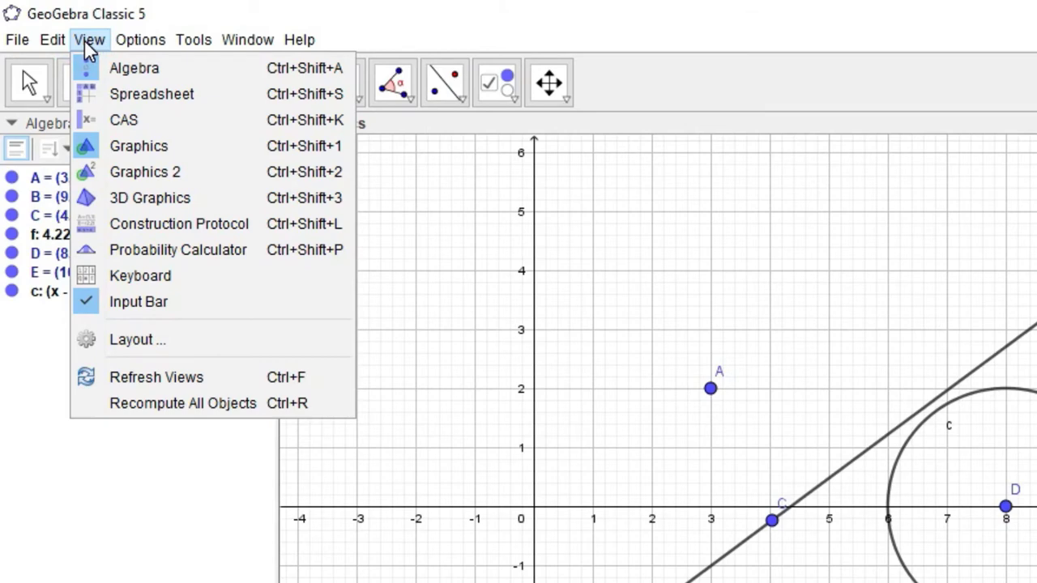
key("Escape")
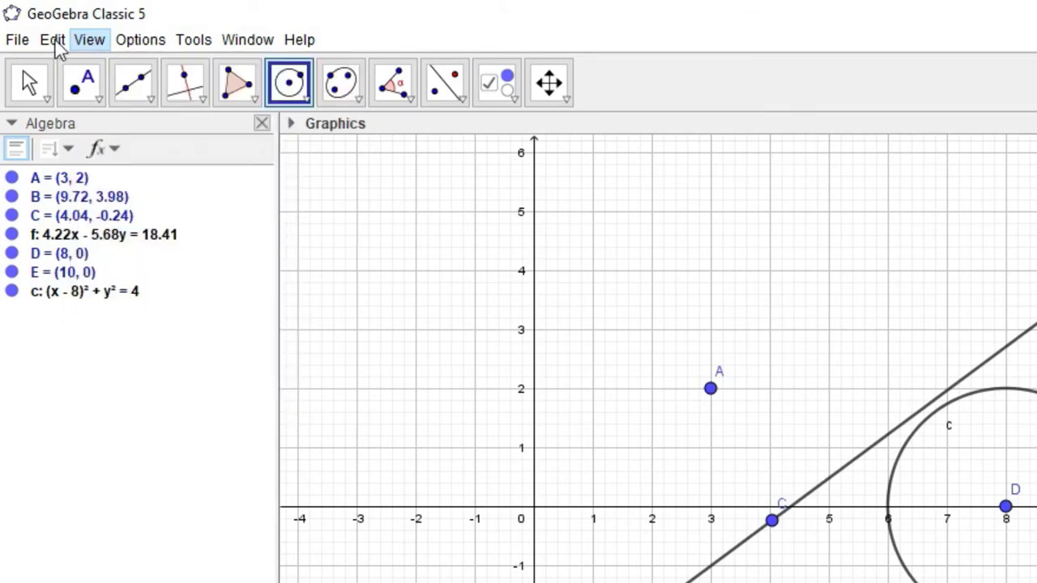
mouse_move(91, 45)
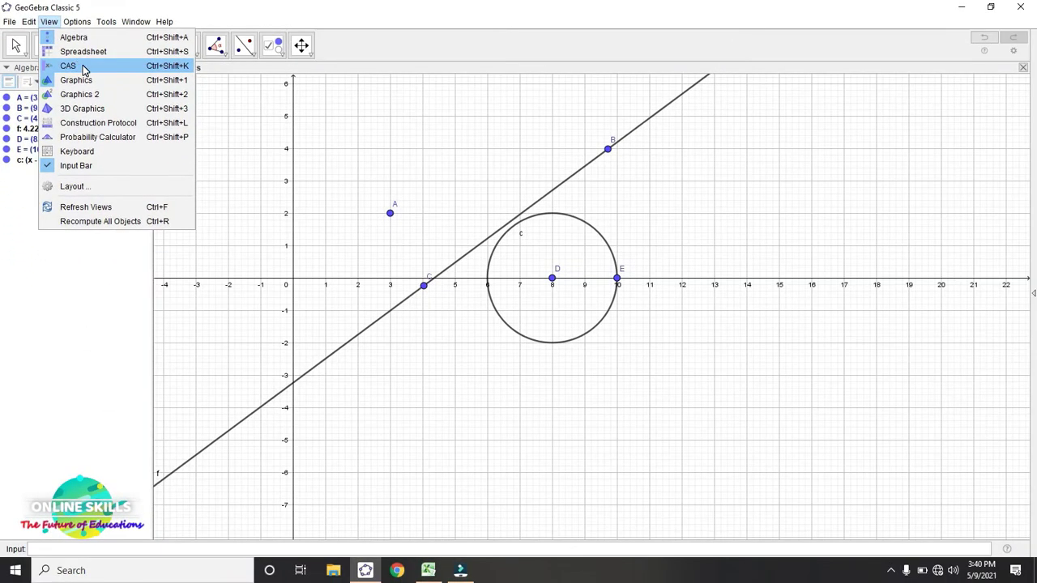
left_click(81, 71)
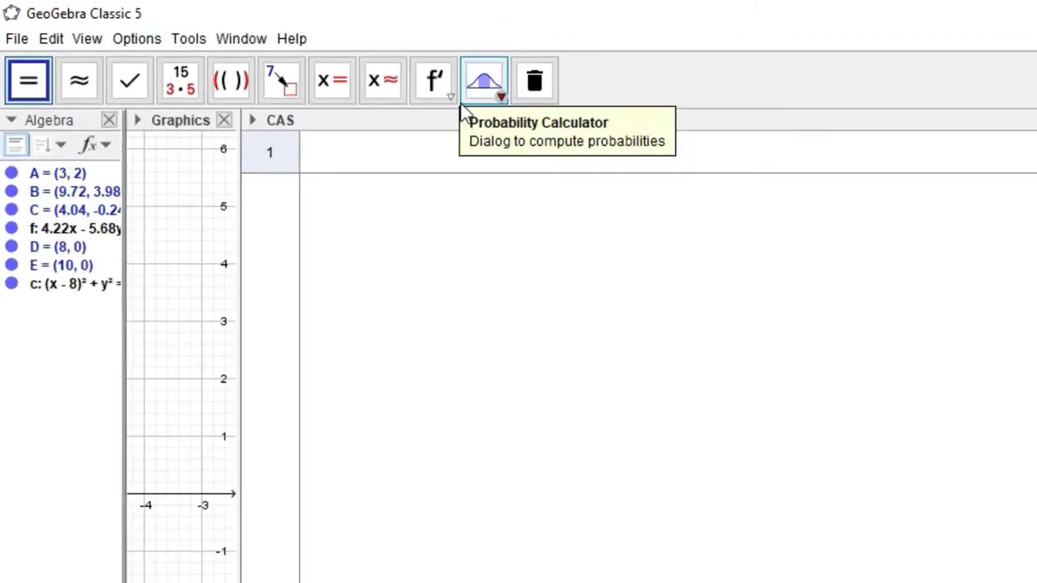
Examine the CAS tools, including derivative and integral, solve, substitute, expand, symbolic evaluation and the probability and function tools
left_click(450, 99)
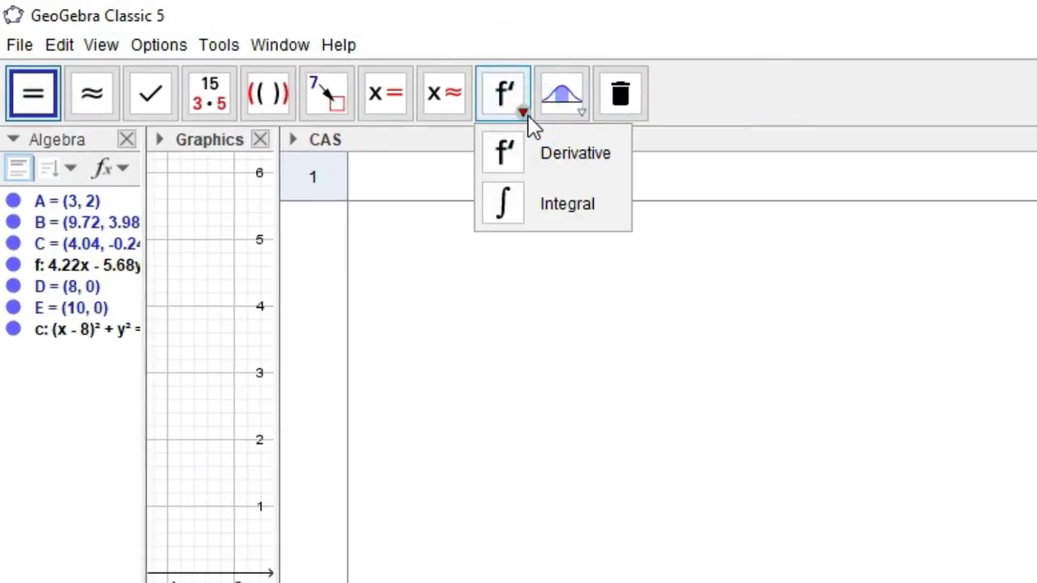
left_click(461, 105)
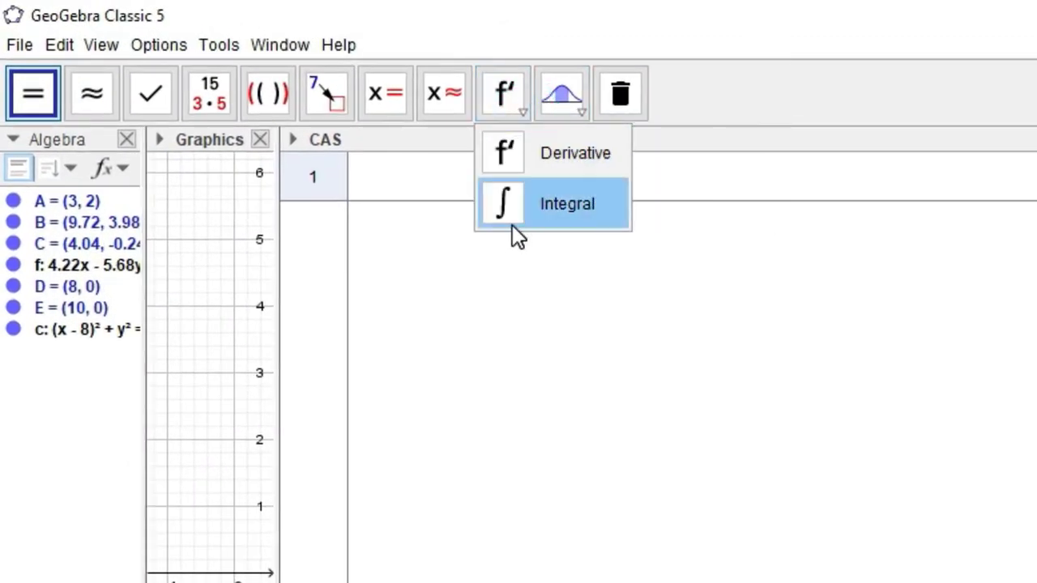
mouse_move(393, 110)
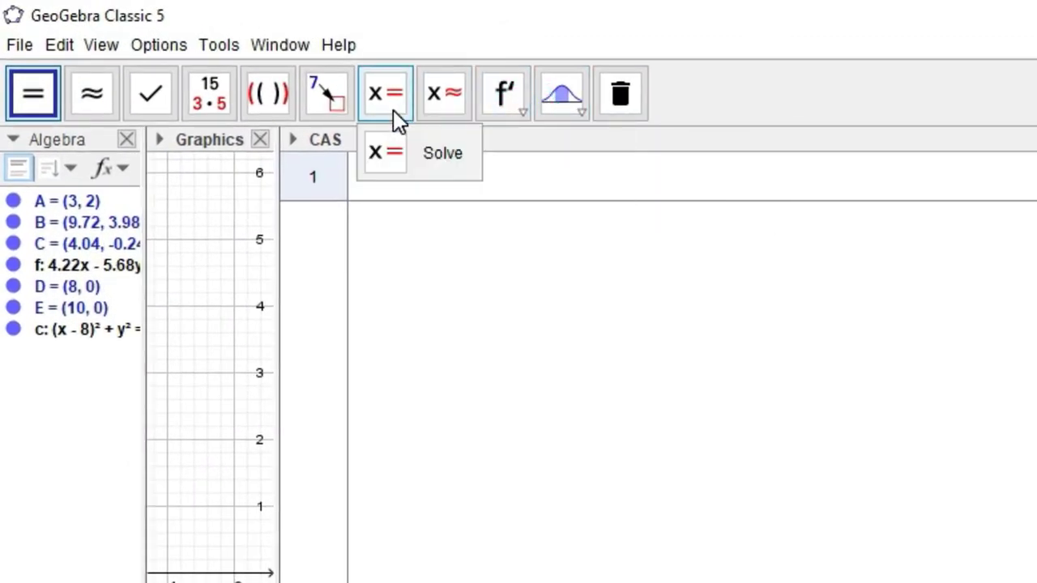
mouse_move(341, 115)
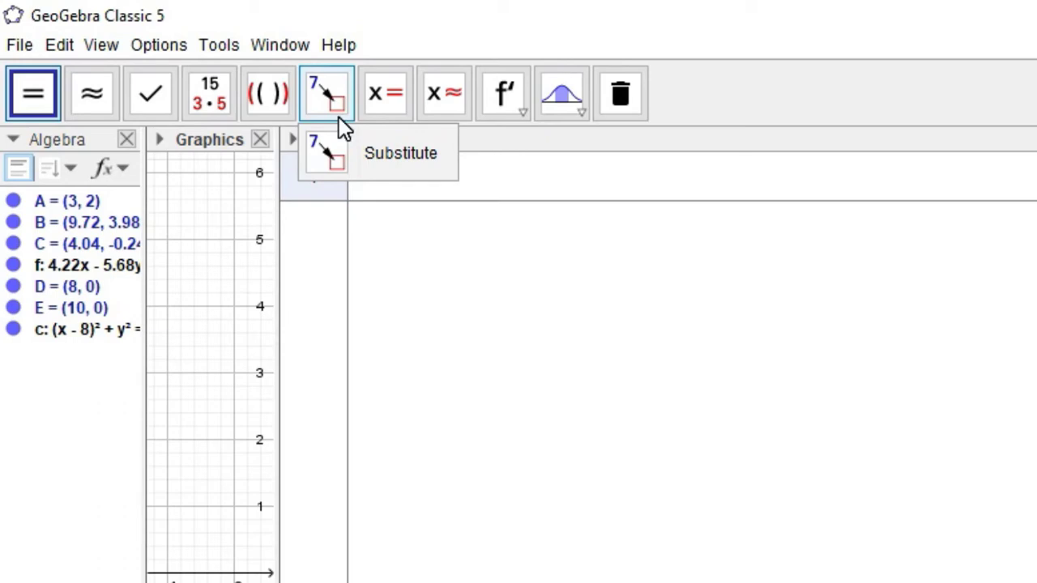
mouse_move(283, 111)
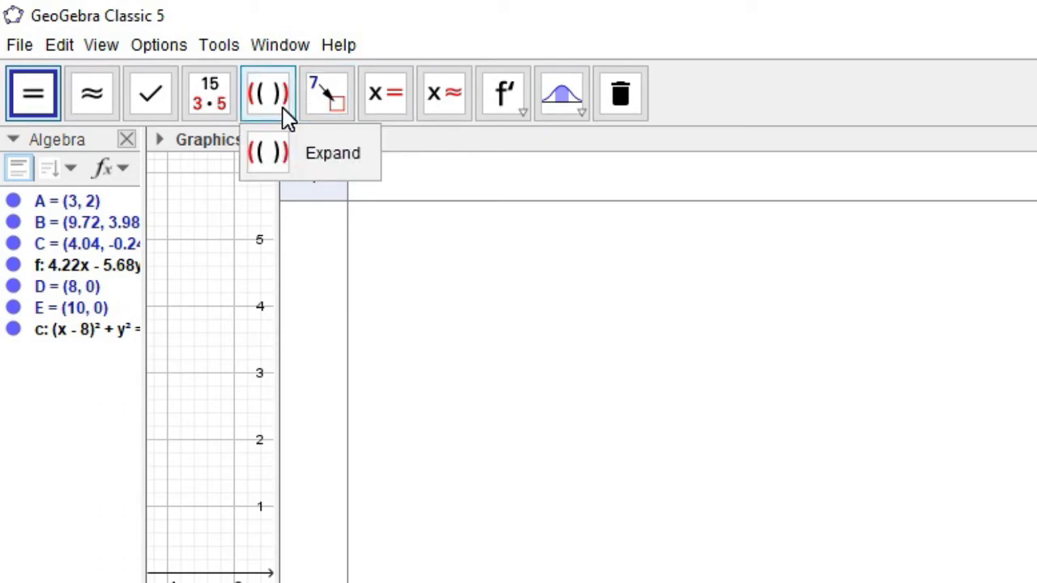
mouse_move(226, 112)
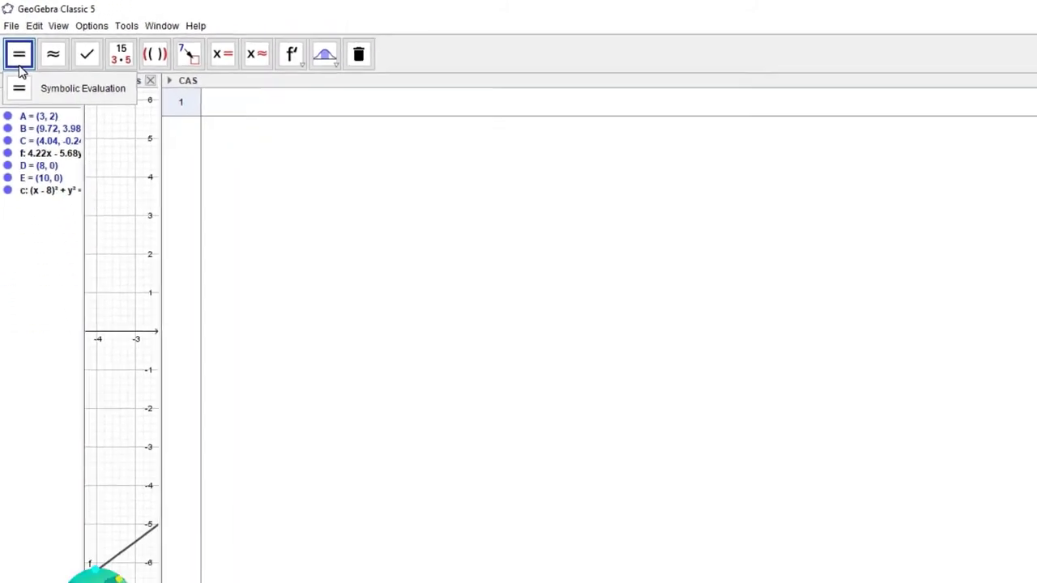
left_click(273, 46)
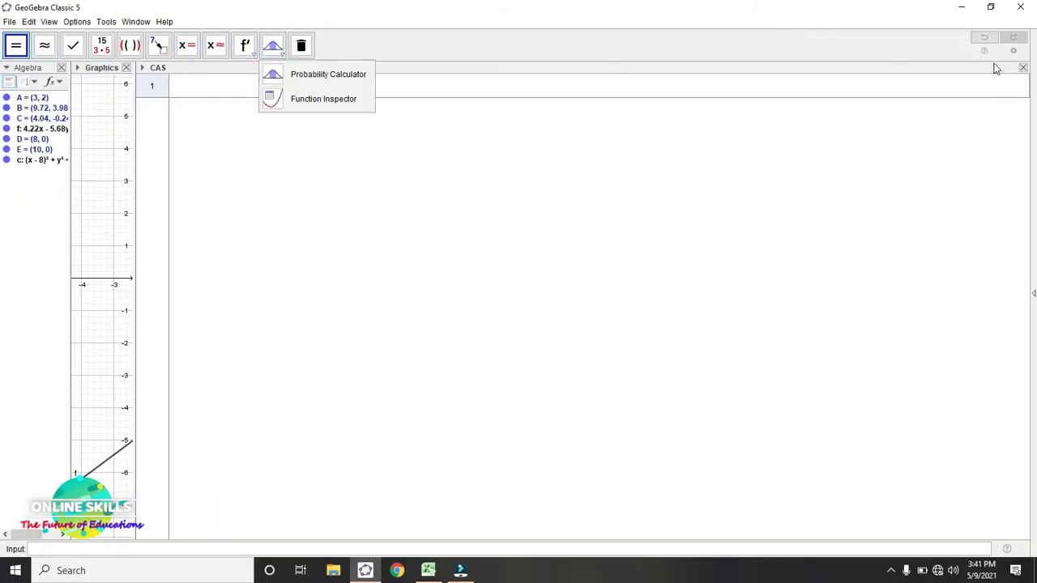
Close the CAS view and show the 3D Graphics view beside the algebra and graphics views
left_click(1022, 67)
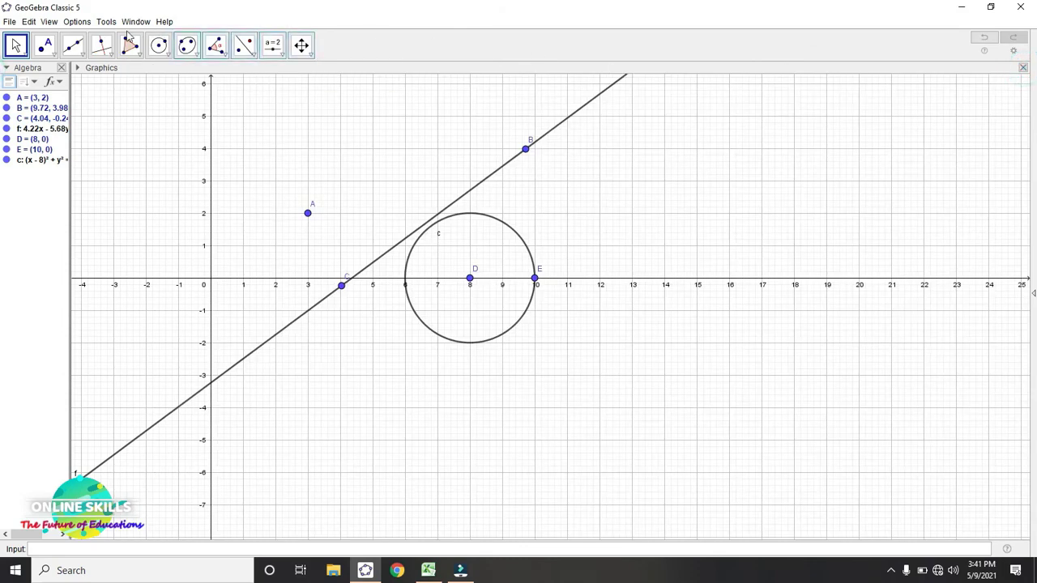
left_click(49, 21)
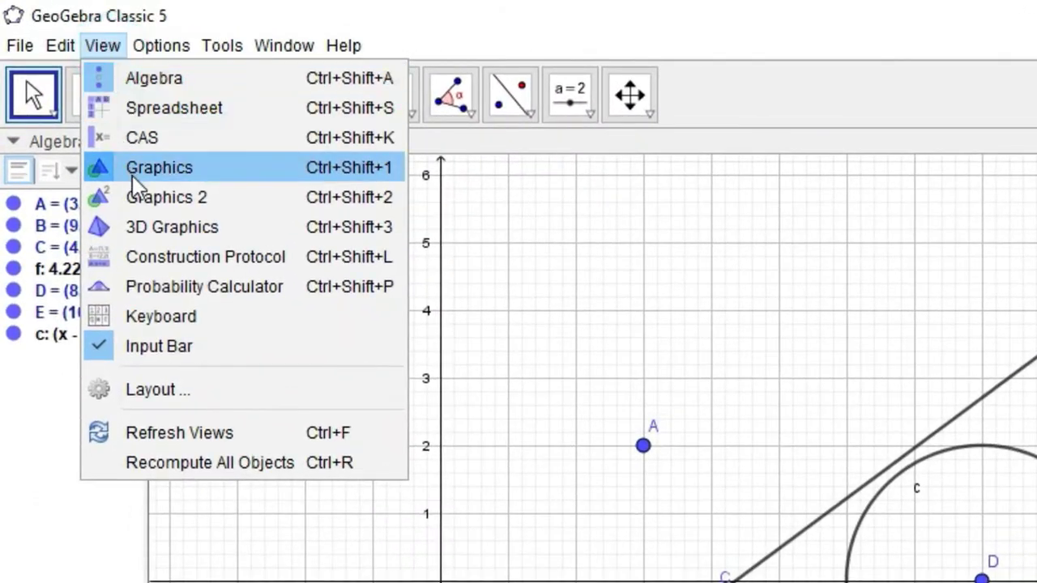
left_click(180, 225)
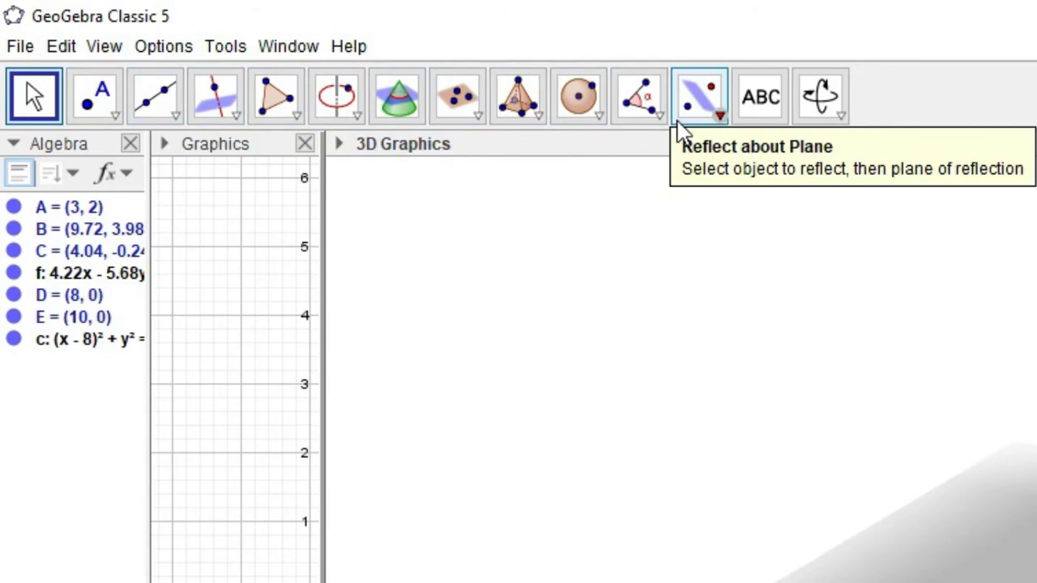
Examine the 3D construction tools, including the sphere and text tools, and close the 3D Graphics view
left_click(540, 120)
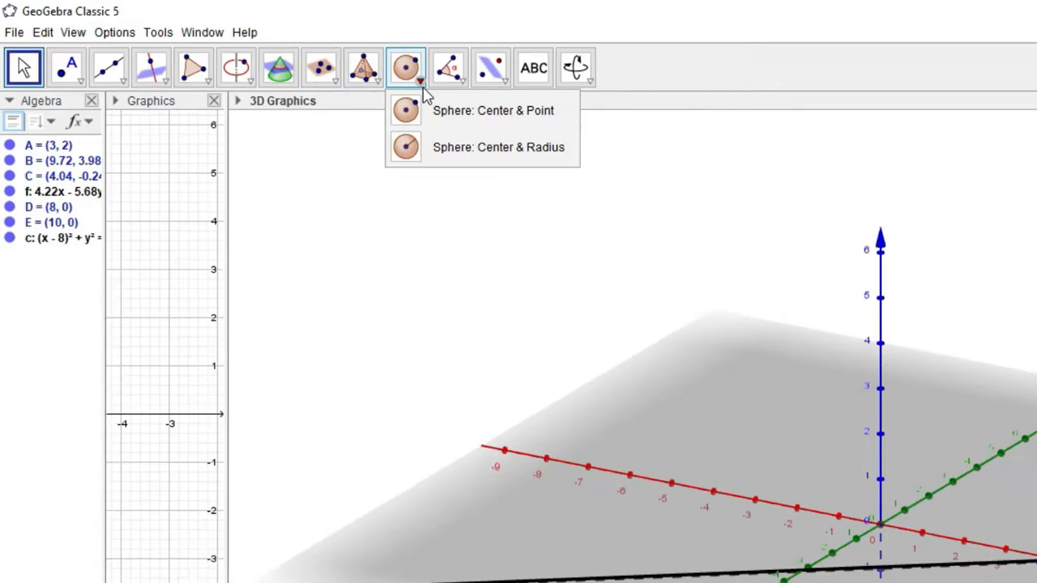
mouse_move(640, 113)
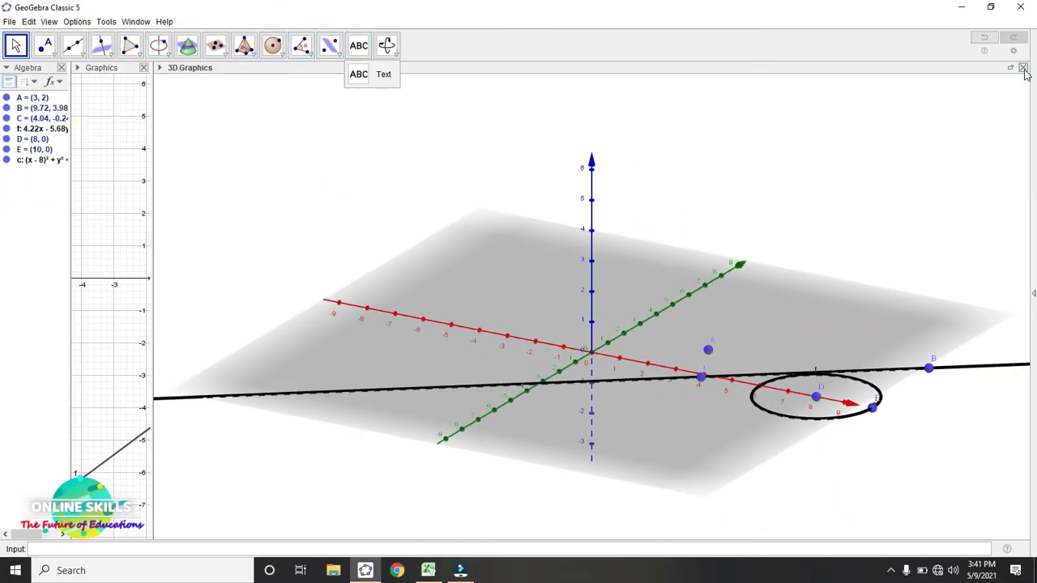
left_click(1023, 67)
Show the Construction Protocol and widen it enough to display the name, description, value and caption columns
left_click(49, 22)
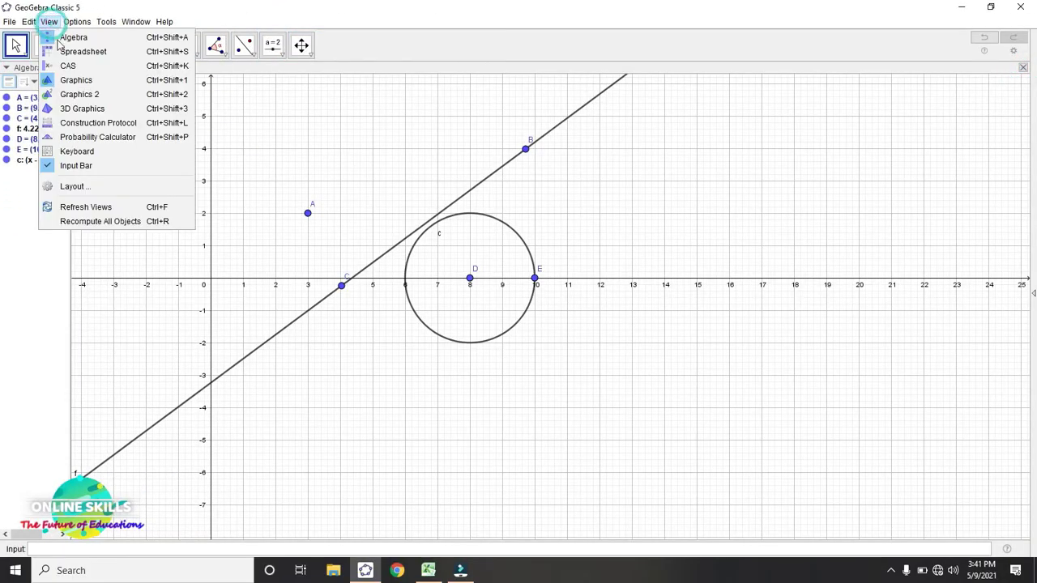
left_click(88, 125)
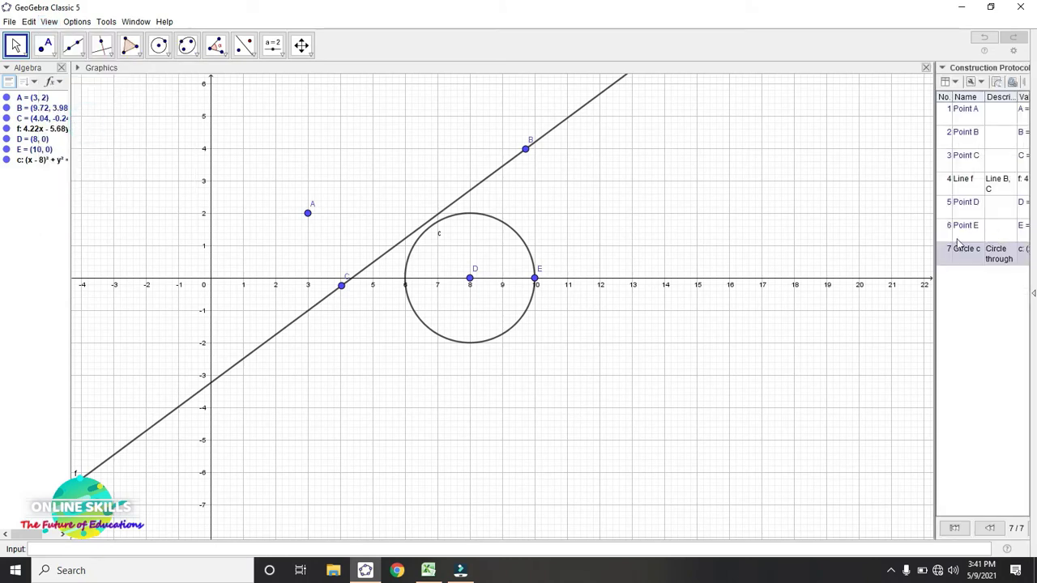
left_click_drag(935, 245, 698, 241)
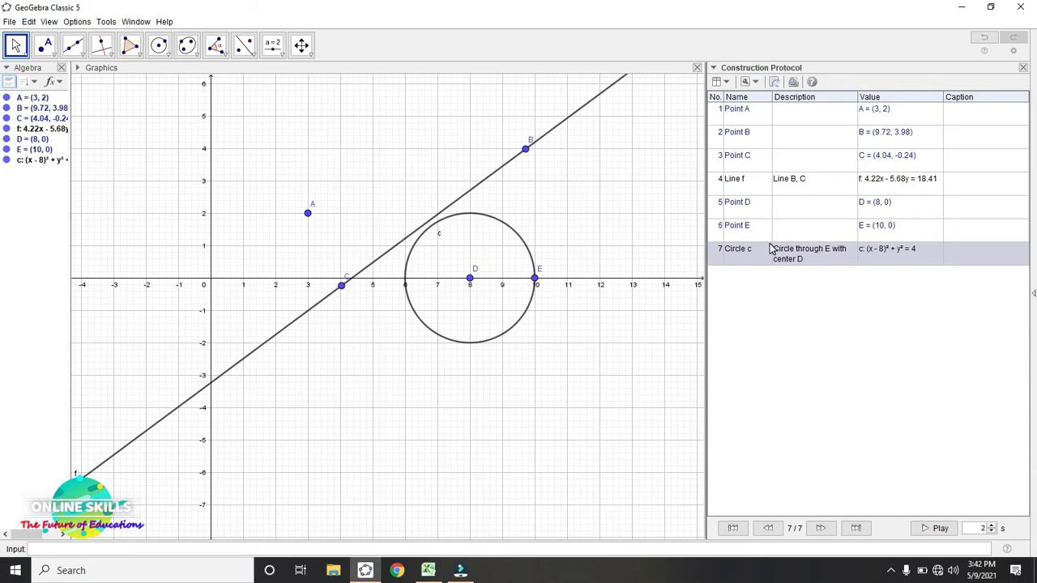
Rewind the construction protocol to the start, replay it one step at a time through circle c, and close the protocol
left_click(742, 531)
left_click(768, 528)
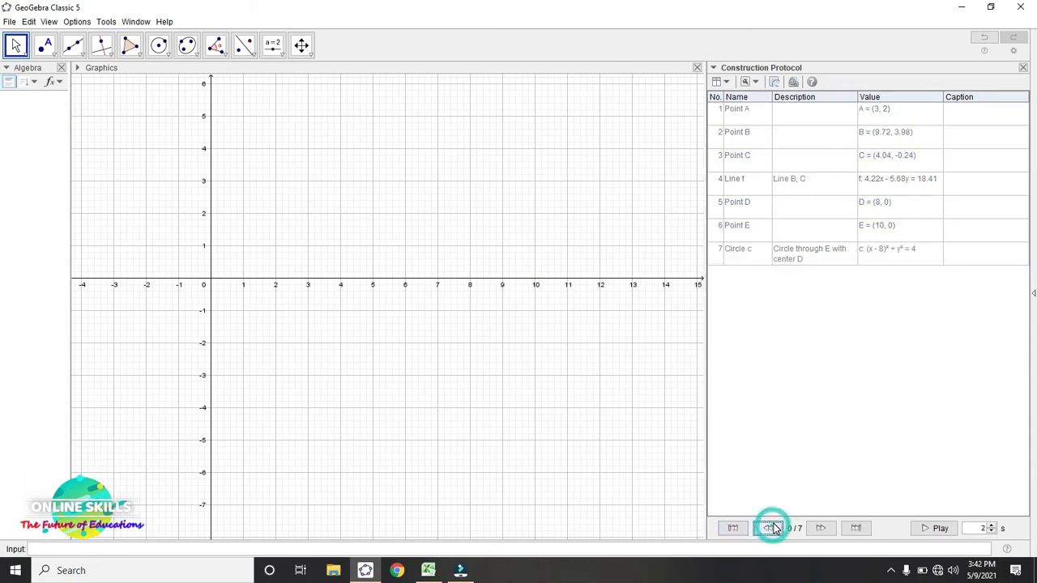
left_click(826, 531)
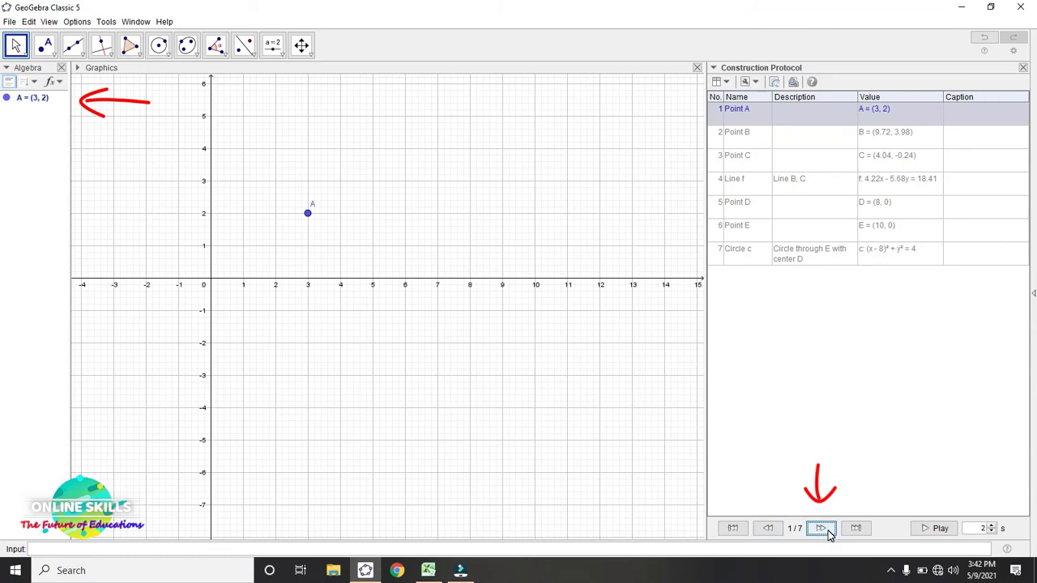
left_click(826, 531)
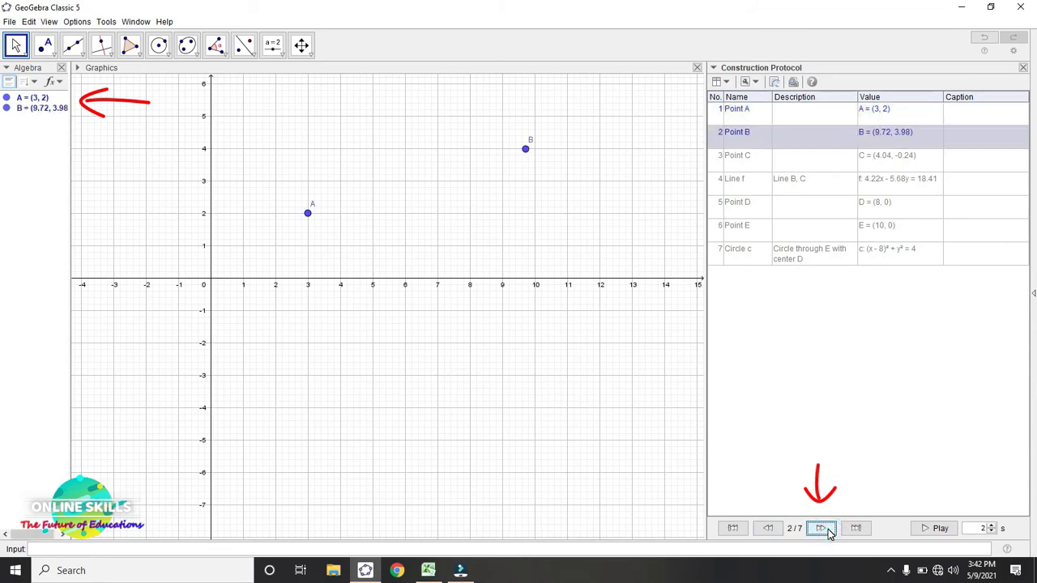
left_click(827, 531)
left_click(827, 531)
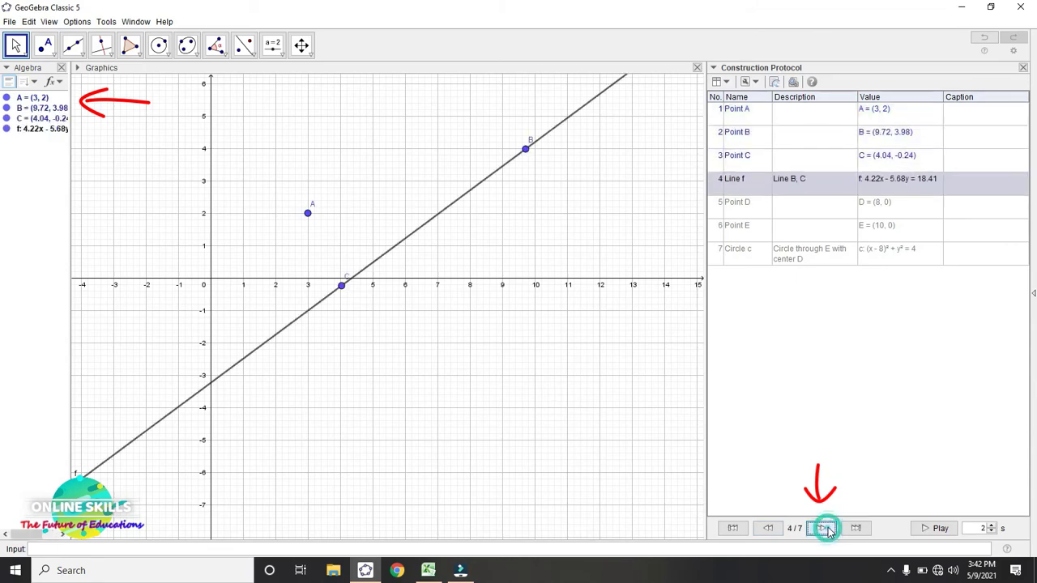
left_click(827, 531)
left_click(826, 530)
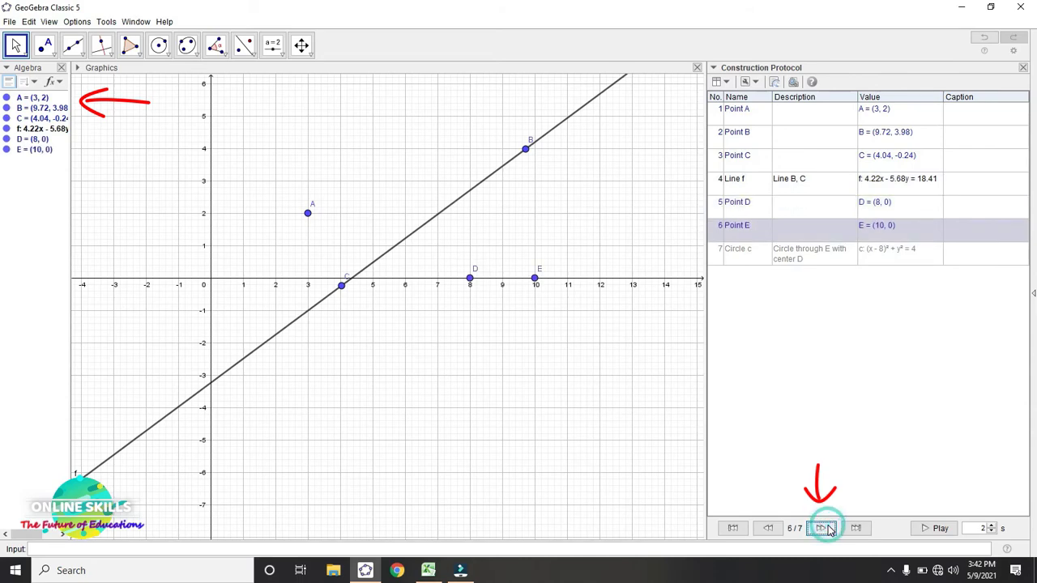
left_click(827, 530)
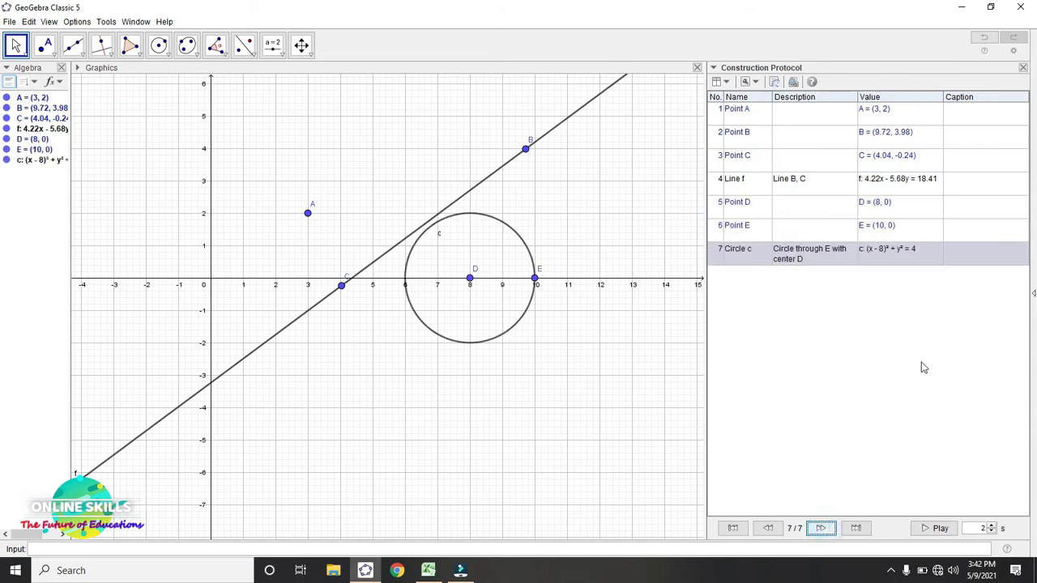
left_click(1023, 68)
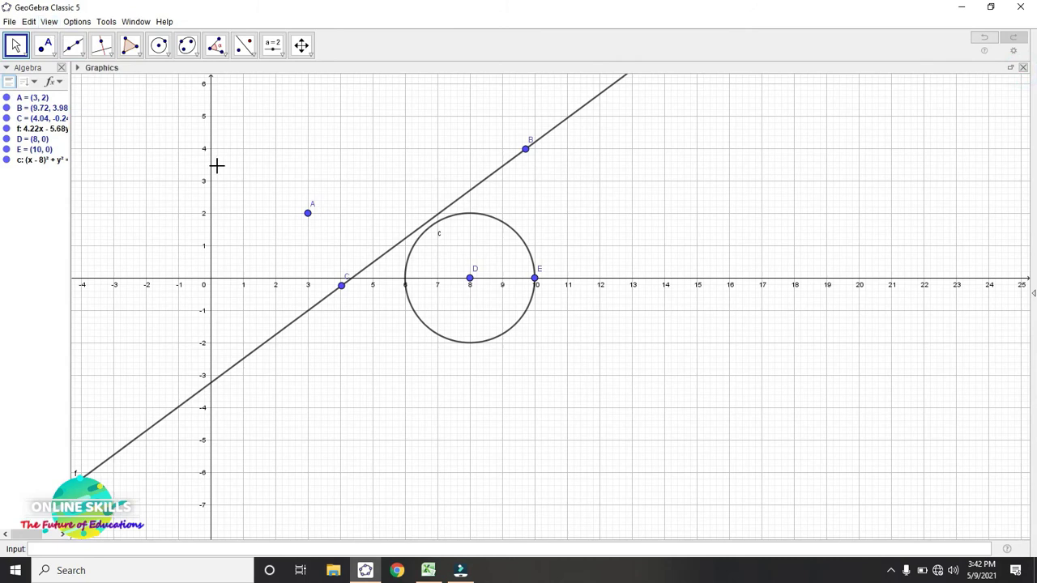
Place a point at (13, 3) on the graphics grid and define another point by its coordinates (2,5)
left_click(53, 56)
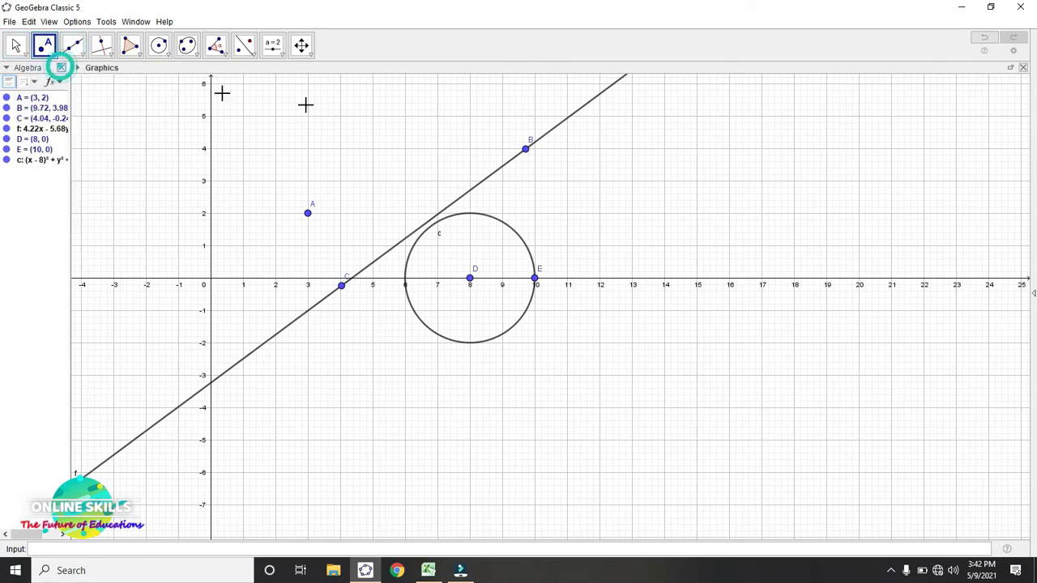
left_click(633, 179)
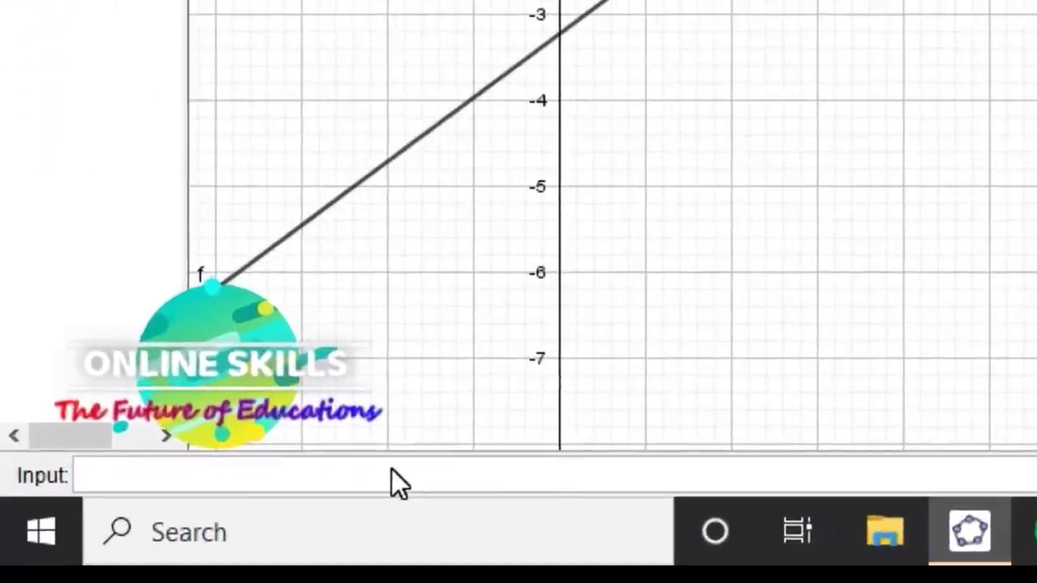
left_click(392, 469)
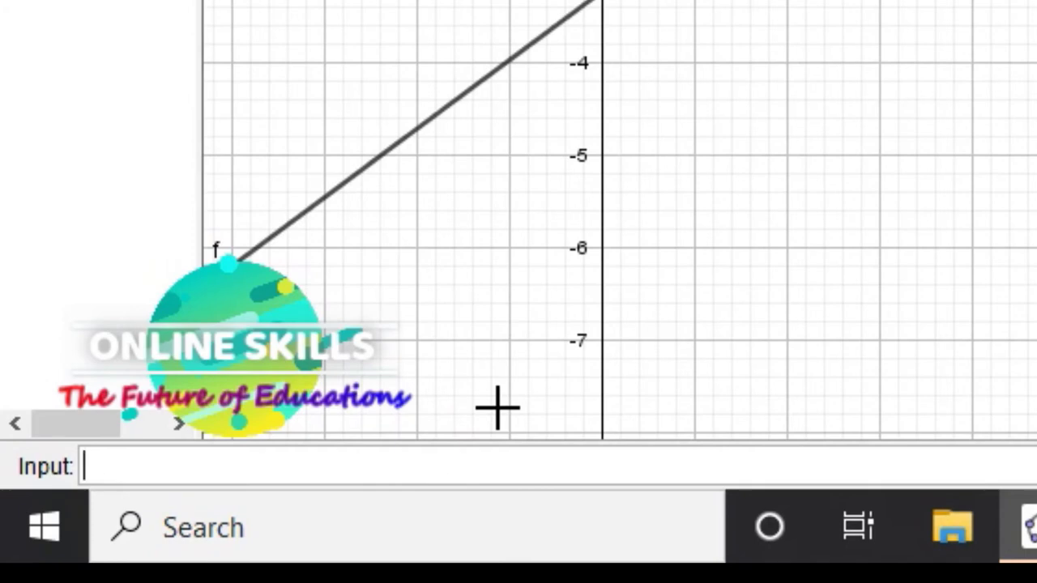
type("(")
type("2,")
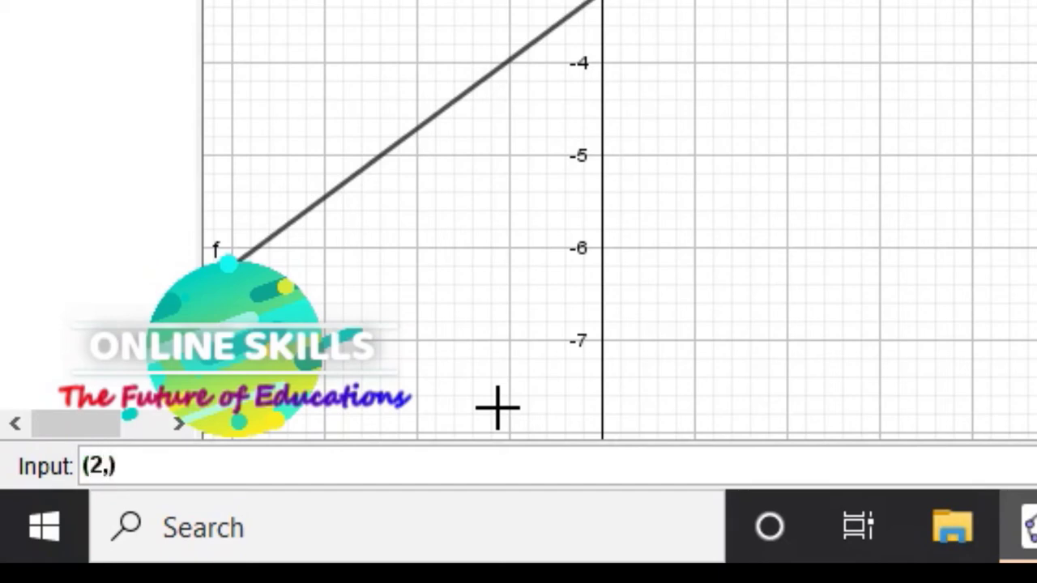
type("5")
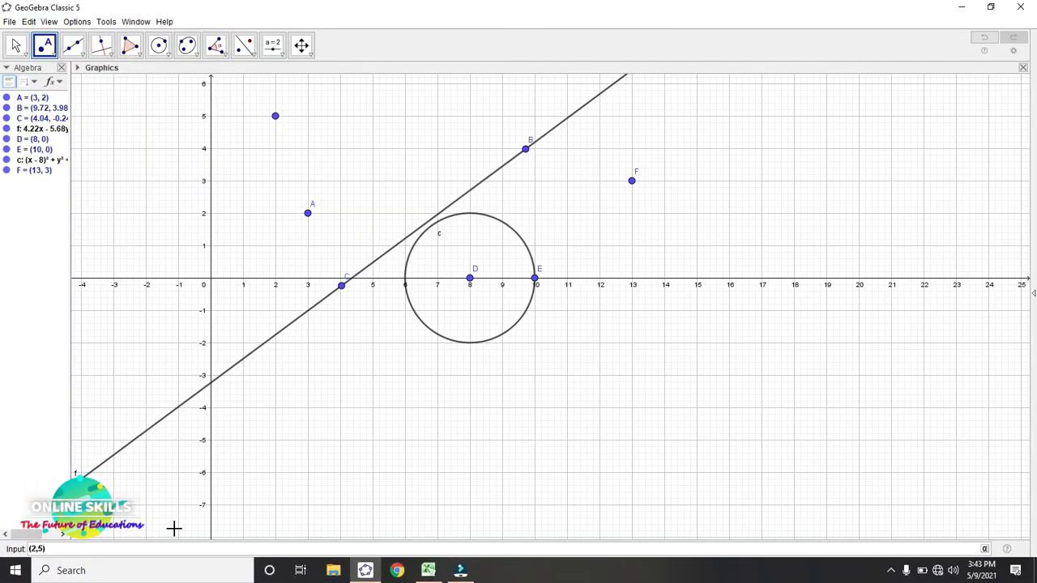
key("Return")
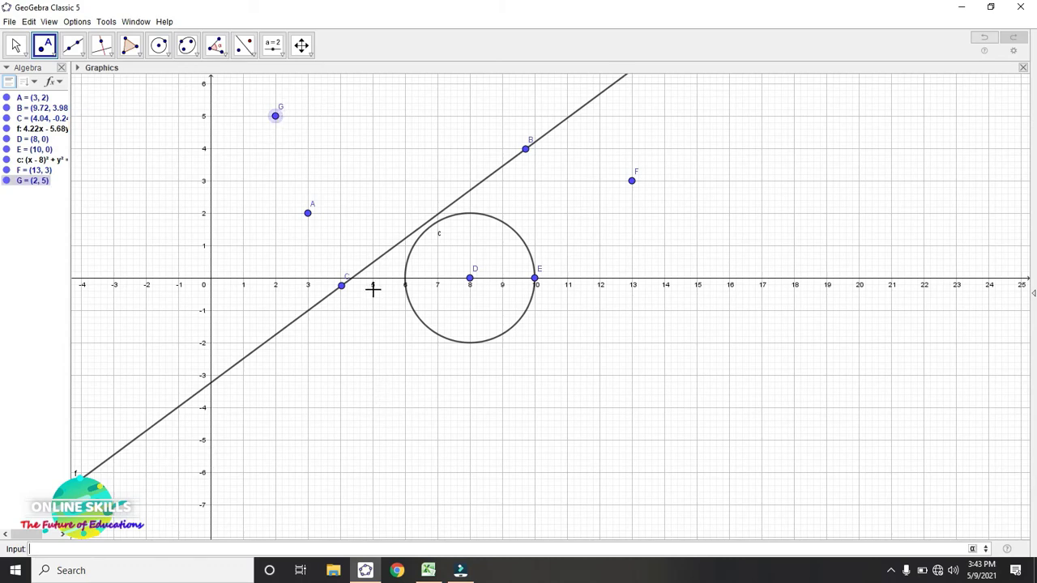
Define a further point by entering its coordinates (3,-5)
left_click(316, 548)
type("(3,-5")
key("Return")
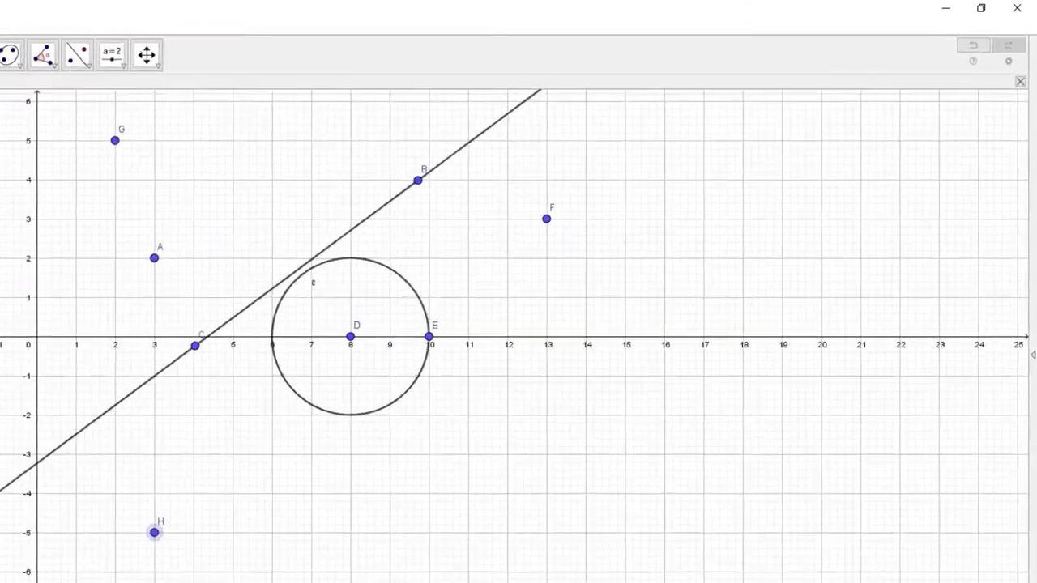
Examine the full list of commands in the input help and close the help
left_click(1005, 547)
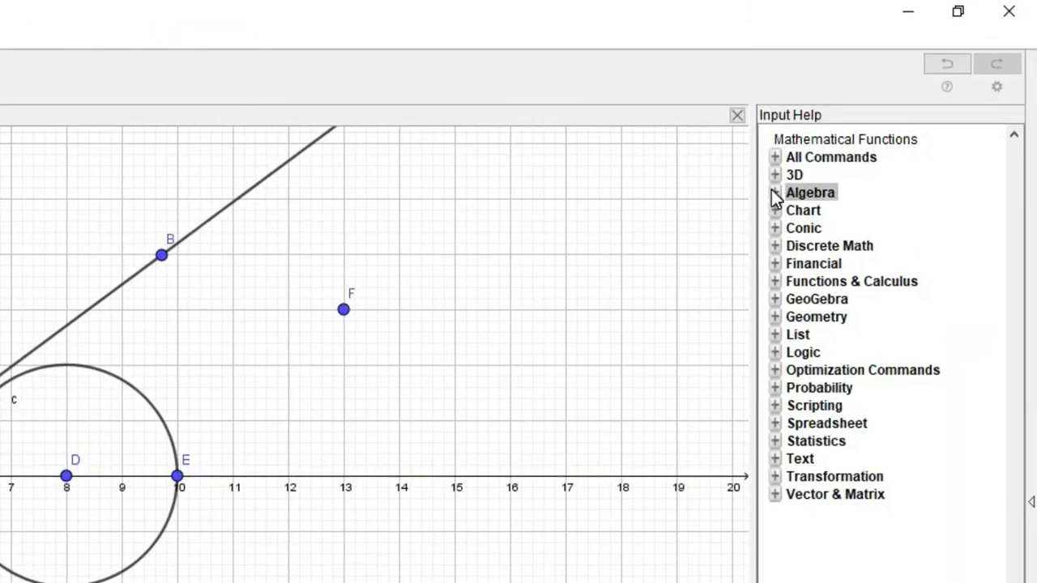
left_click(776, 157)
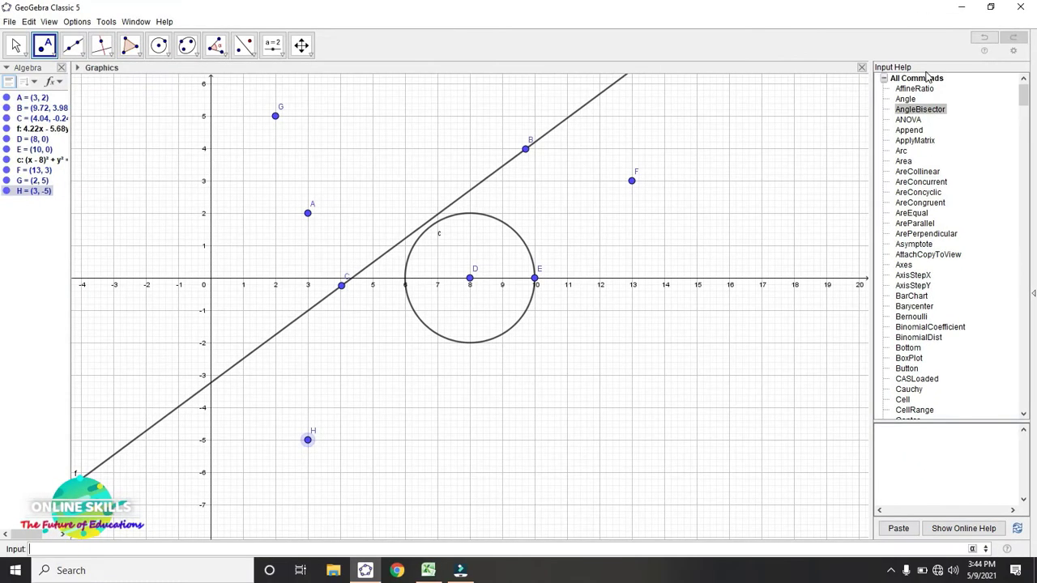
left_click(1006, 548)
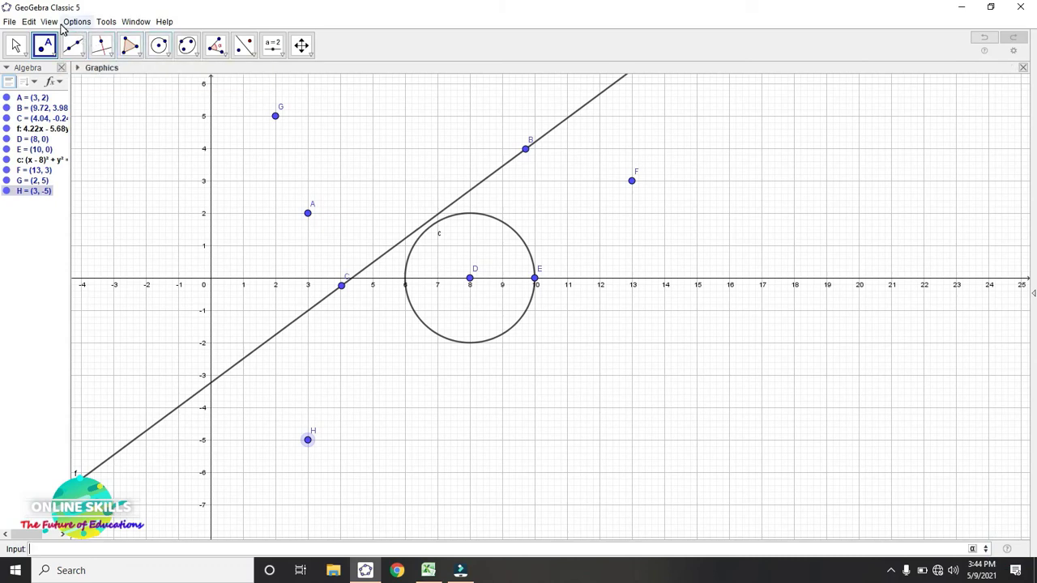
Show the Spreadsheet view and enter the point (0,1) in cell A4
left_click(48, 22)
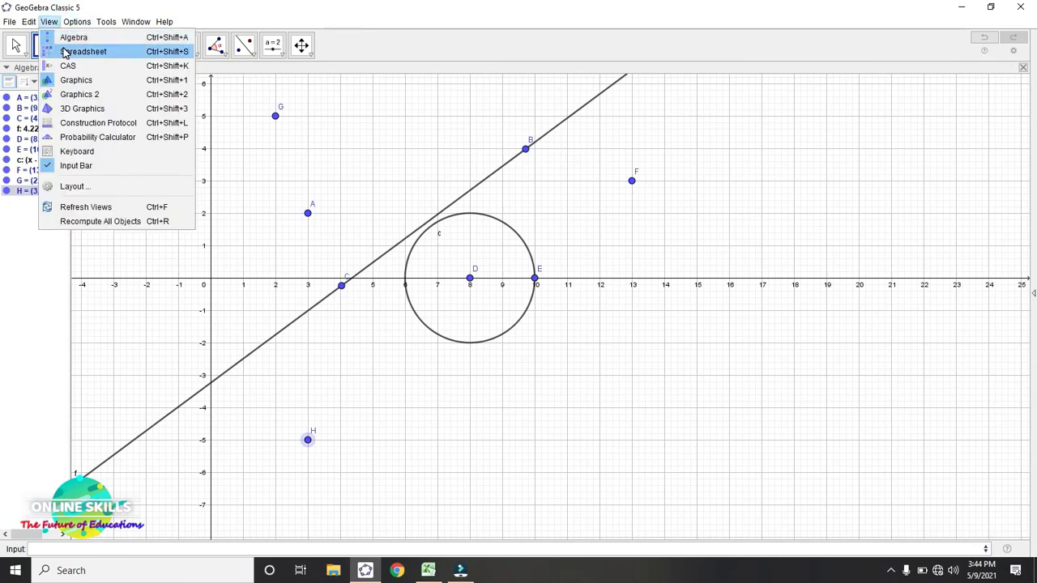
left_click(65, 52)
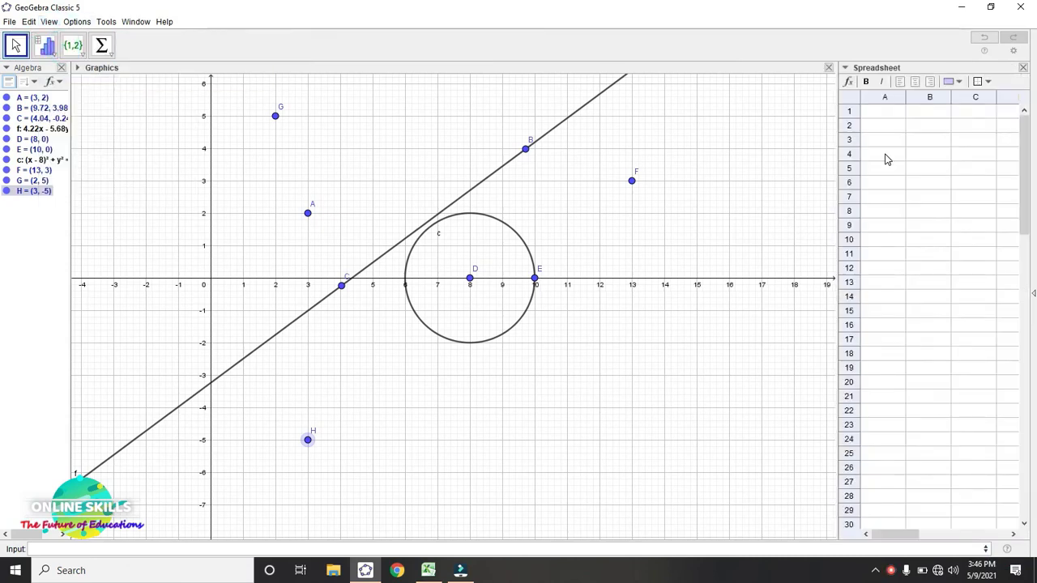
left_click(884, 154)
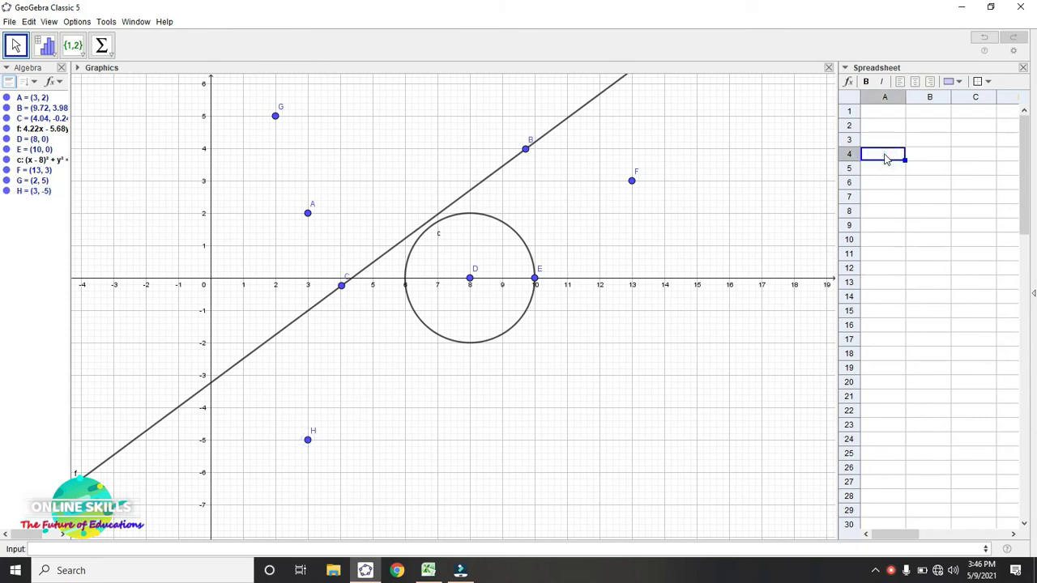
type("(")
type("0,1")
key("Return")
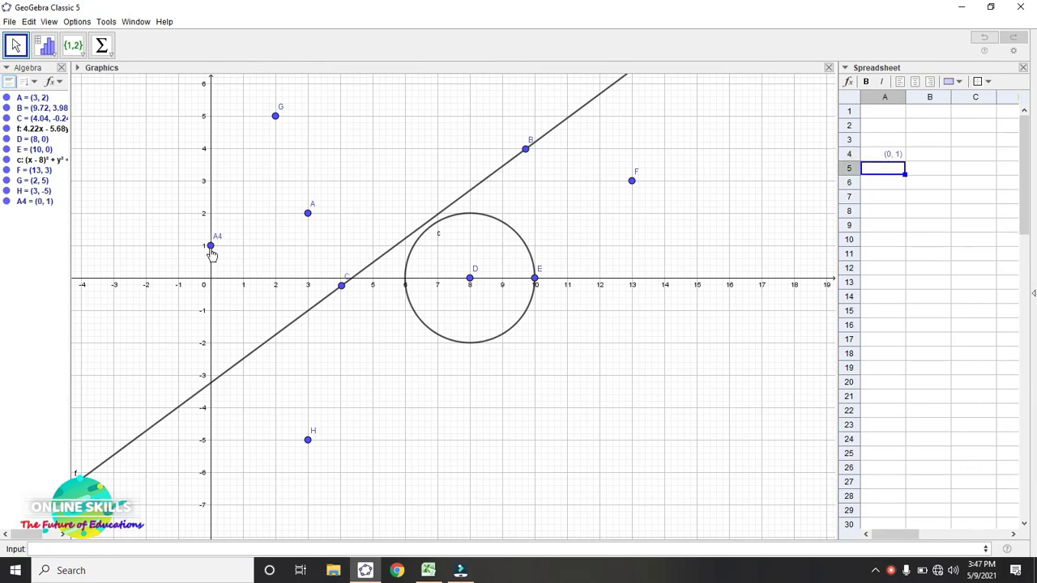
Enter the line equation x+y=1 in spreadsheet cell A6
left_click(871, 193)
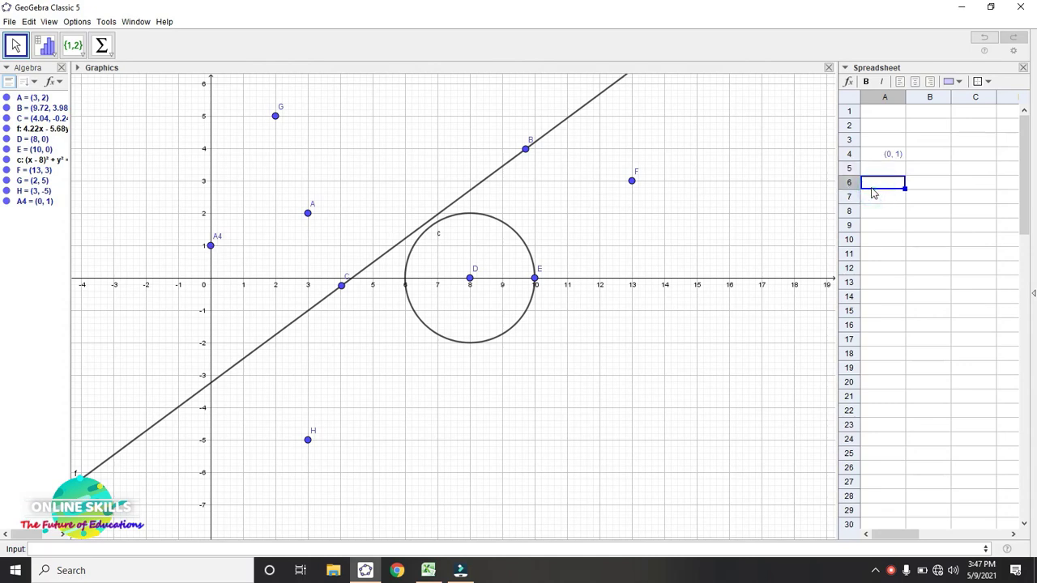
type("x+y=1")
key("Return")
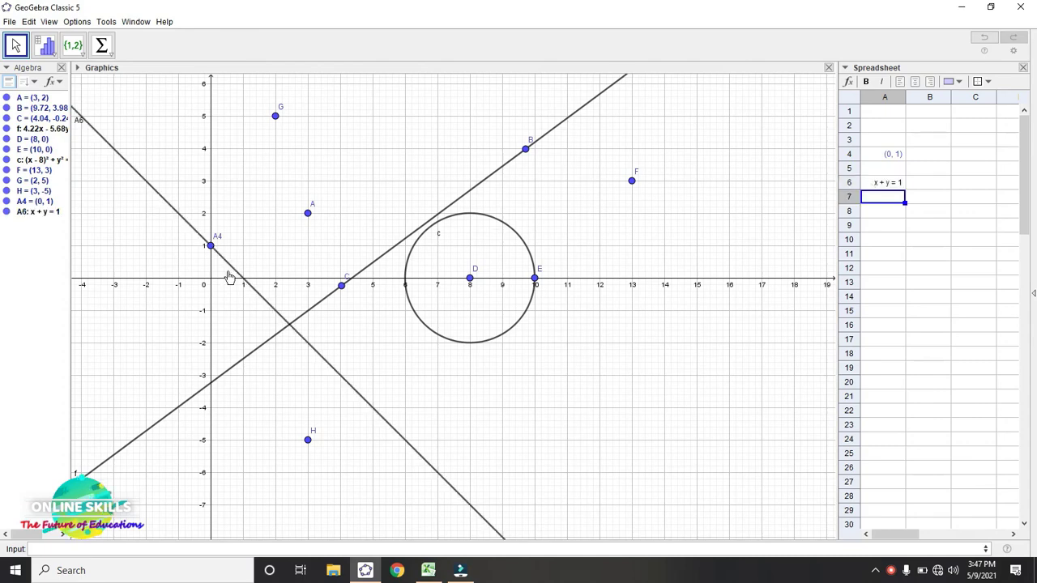